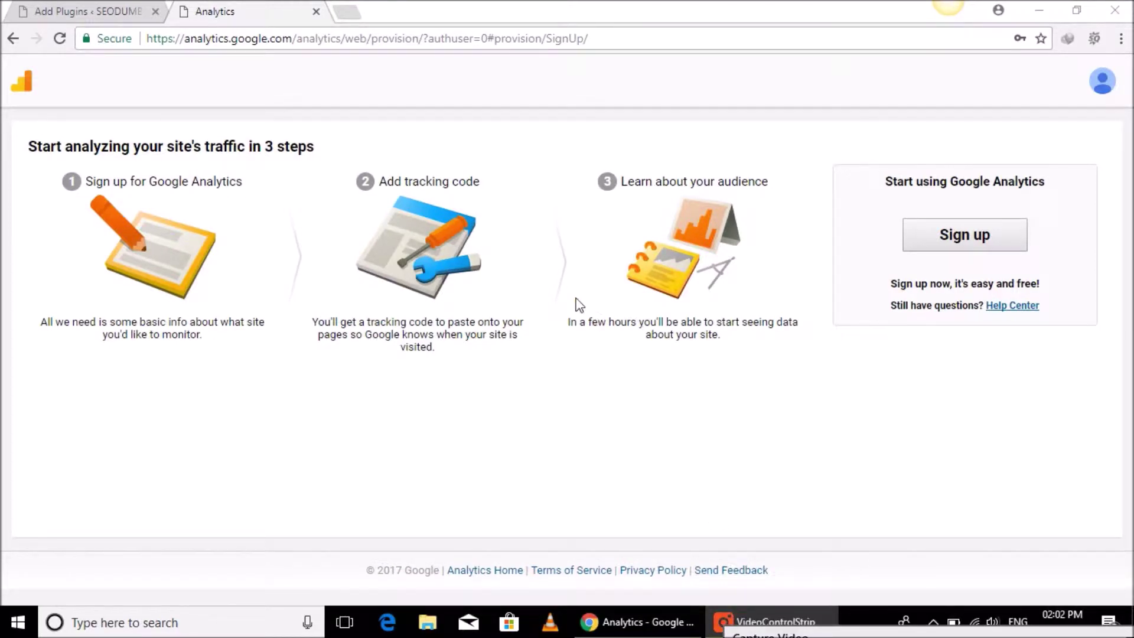
Start the Google Analytics sign-up for a website and name the new account Seodumb.
{"action": "left_click", "coordinate": [992, 239]}
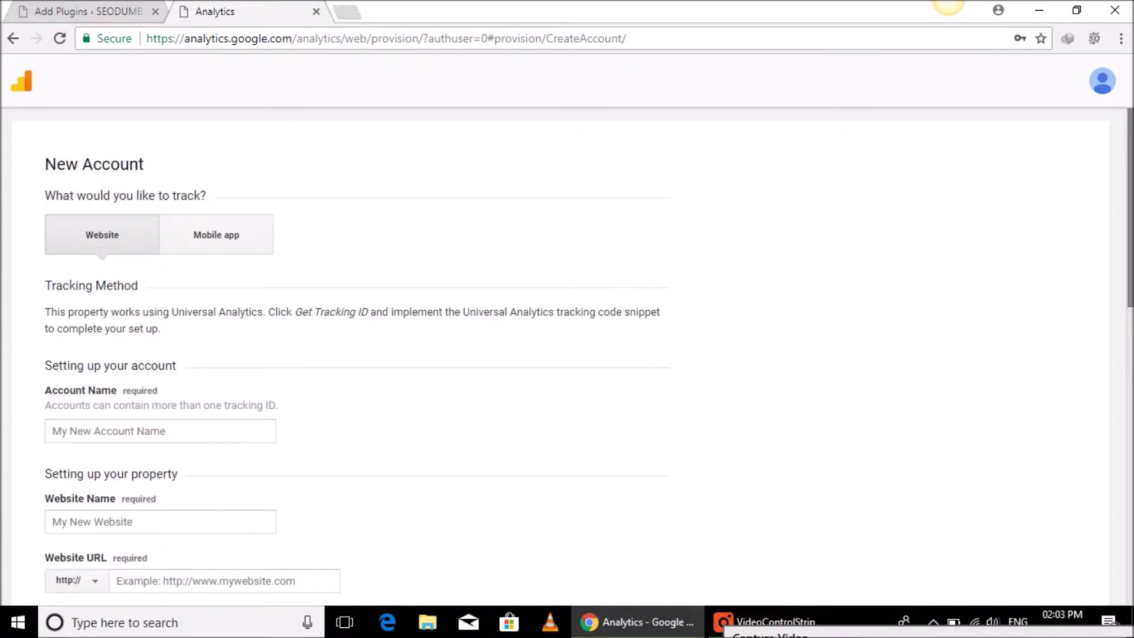
{"action": "scroll", "coordinate": [511, 281], "scroll_direction": "down", "scroll_amount": 2}
{"action": "left_click", "coordinate": [159, 331]}
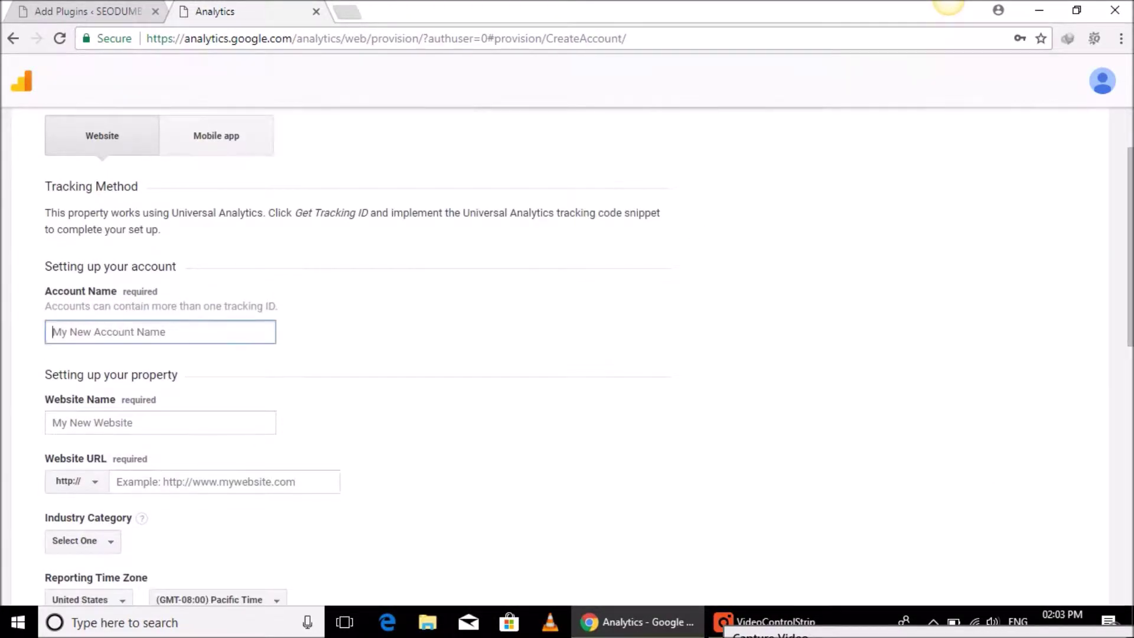
{"action": "type", "text": "Seodumb"}
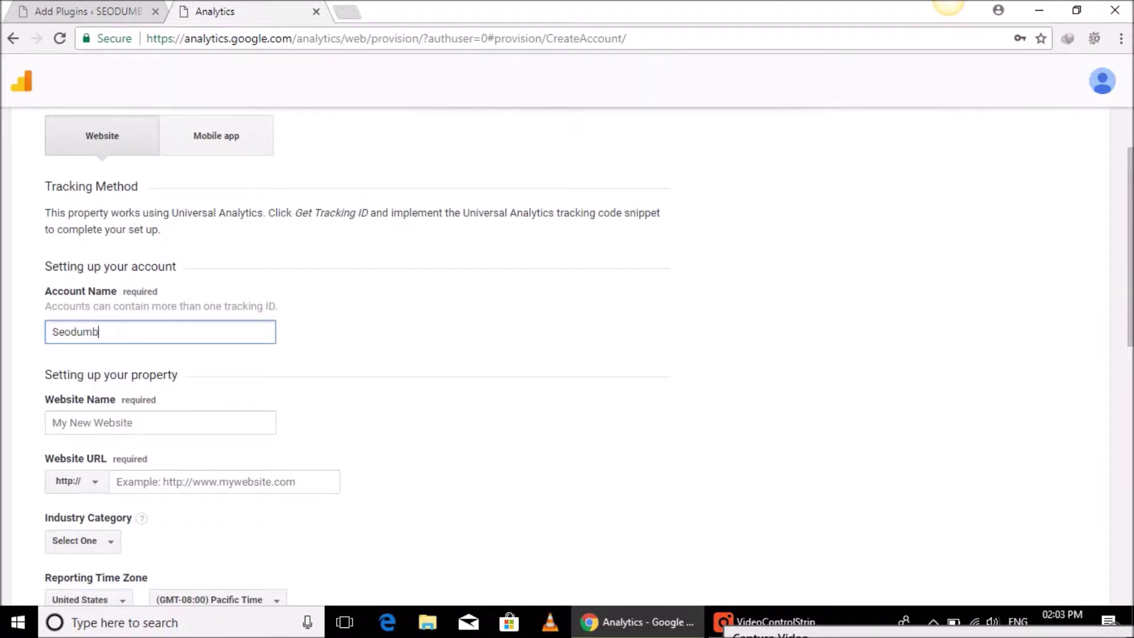
{"action": "left_click", "coordinate": [160, 422]}
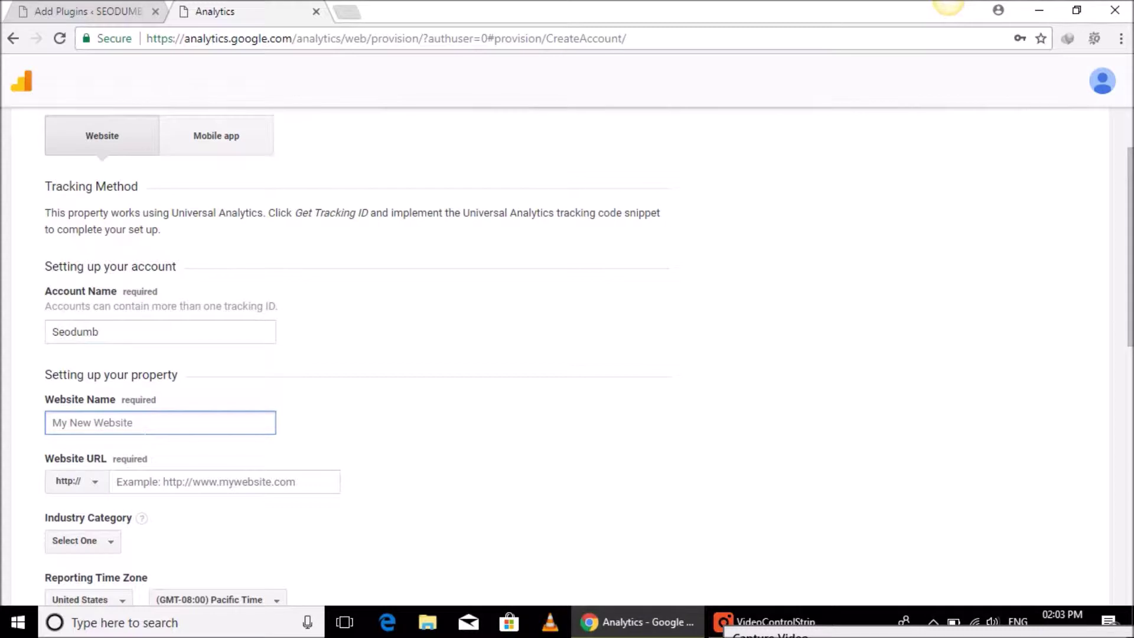
{"action": "type", "text": "Seodumb"}
{"action": "left_click", "coordinate": [225, 481]}
{"action": "type", "text": "ww"}
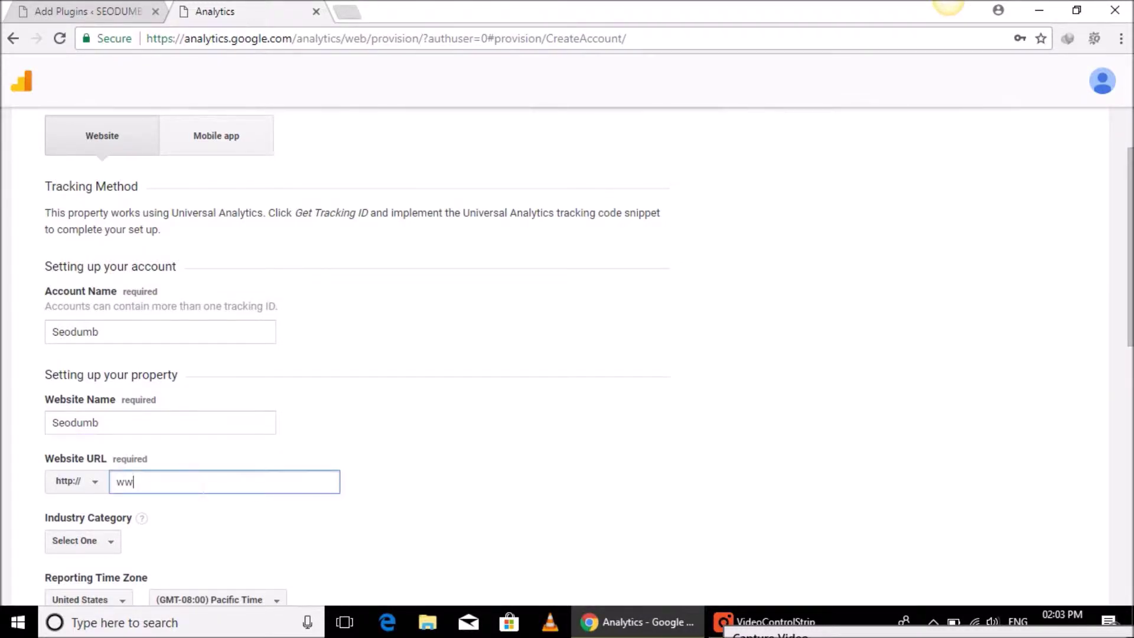
{"action": "type", "text": "w.seodumb.com"}
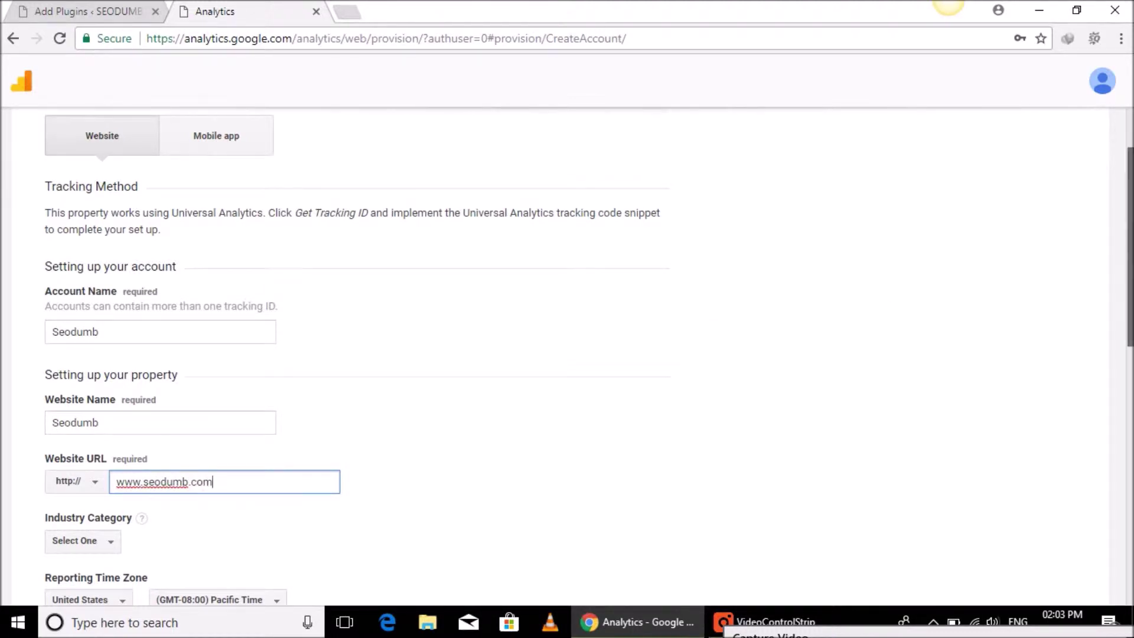
Set the property's industry category to Business and Industrial Markets.
{"action": "scroll", "coordinate": [1128, 304], "scroll_direction": "down", "scroll_amount": 2}
{"action": "left_click", "coordinate": [99, 415]}
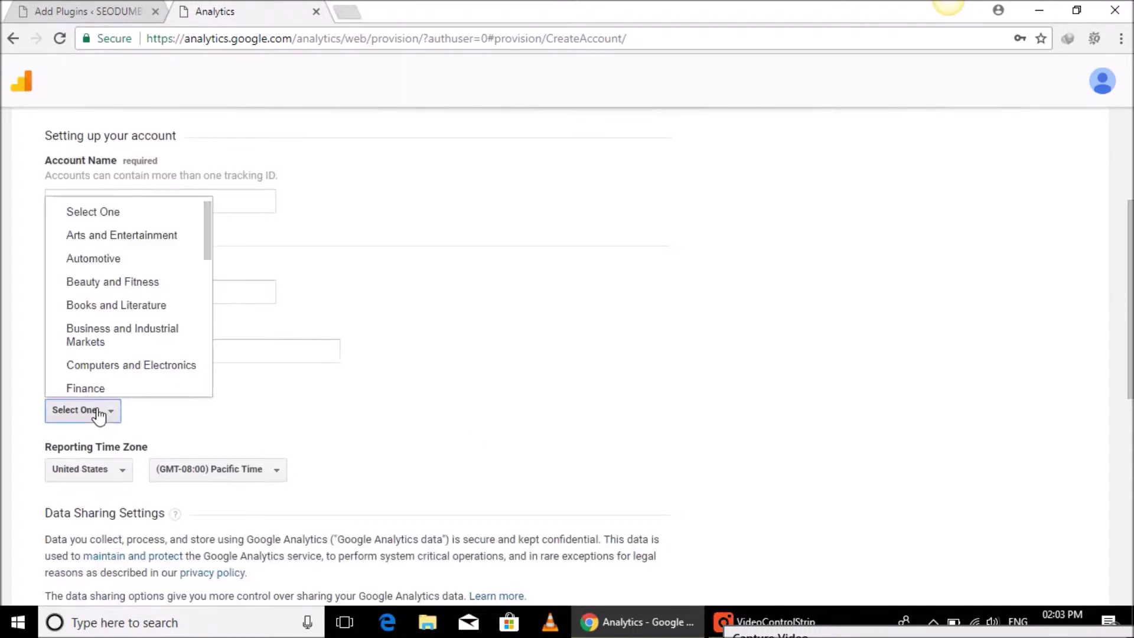
{"action": "mouse_move", "coordinate": [207, 224]}
{"action": "left_mouse_down"}
{"action": "mouse_move", "coordinate": [216, 328]}
{"action": "mouse_move", "coordinate": [204, 368]}
{"action": "mouse_move", "coordinate": [200, 215]}
{"action": "left_mouse_up"}
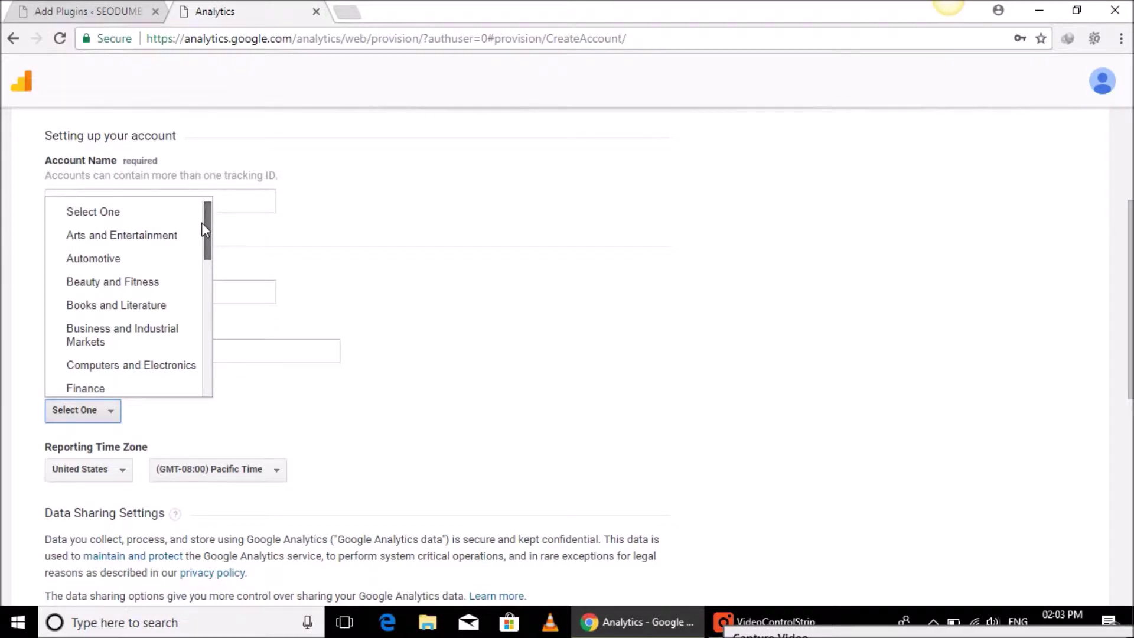
{"action": "left_click", "coordinate": [129, 334]}
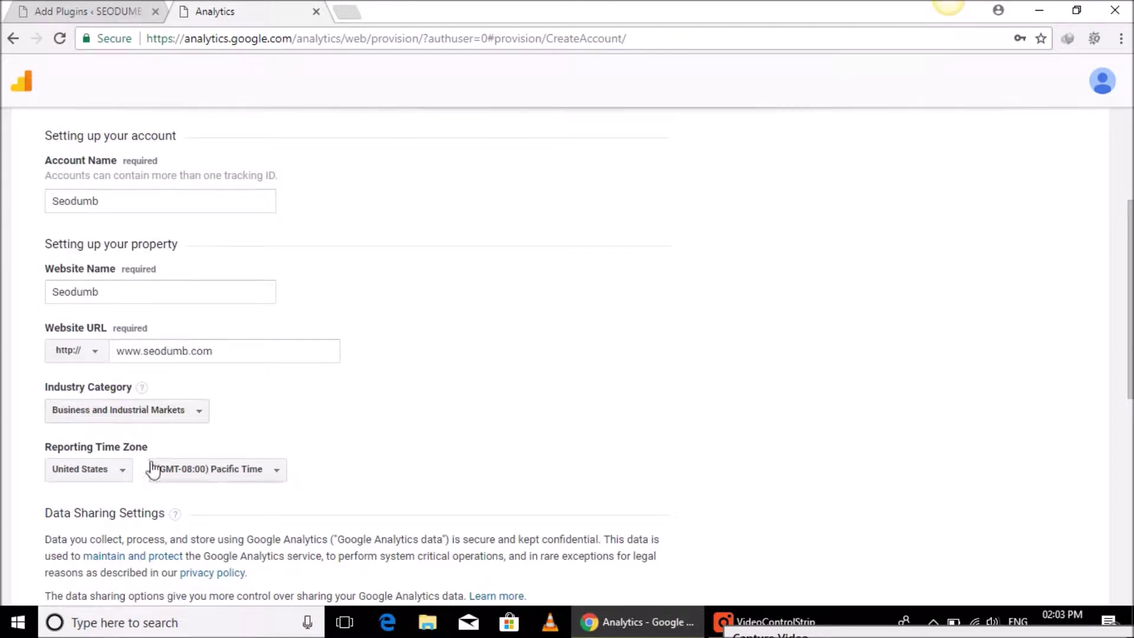
Set the reporting time zone country to India.
{"action": "left_click", "coordinate": [114, 470]}
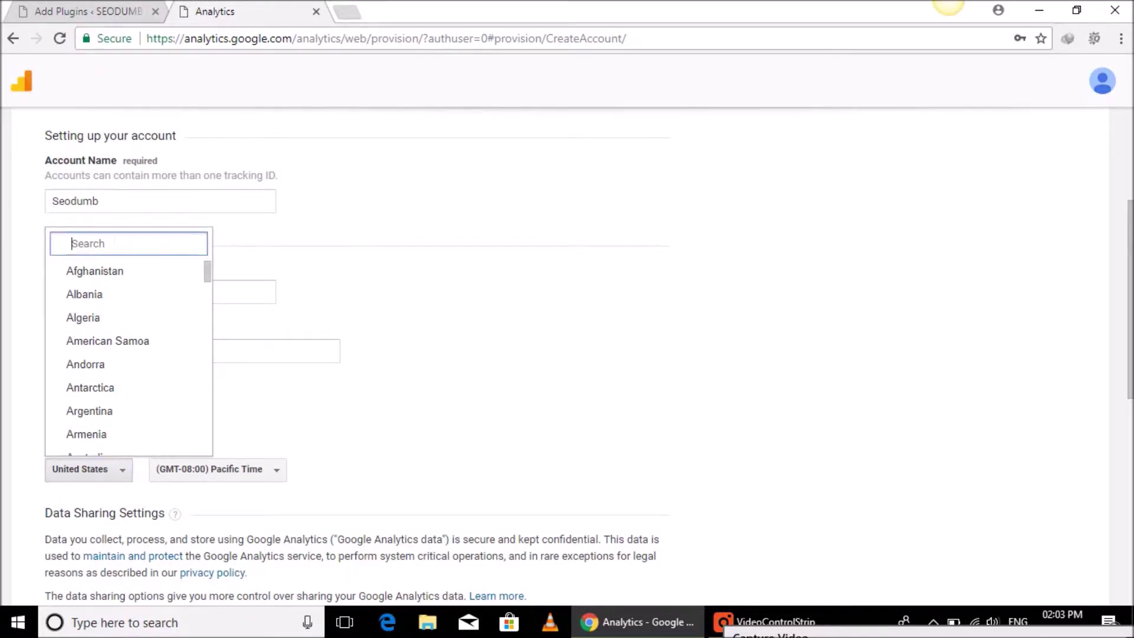
{"action": "type", "text": "idn"}
{"action": "key", "text": "BackSpace"}
{"action": "key", "text": "BackSpace"}
{"action": "key", "text": "BackSpace"}
{"action": "type", "text": "indi"}
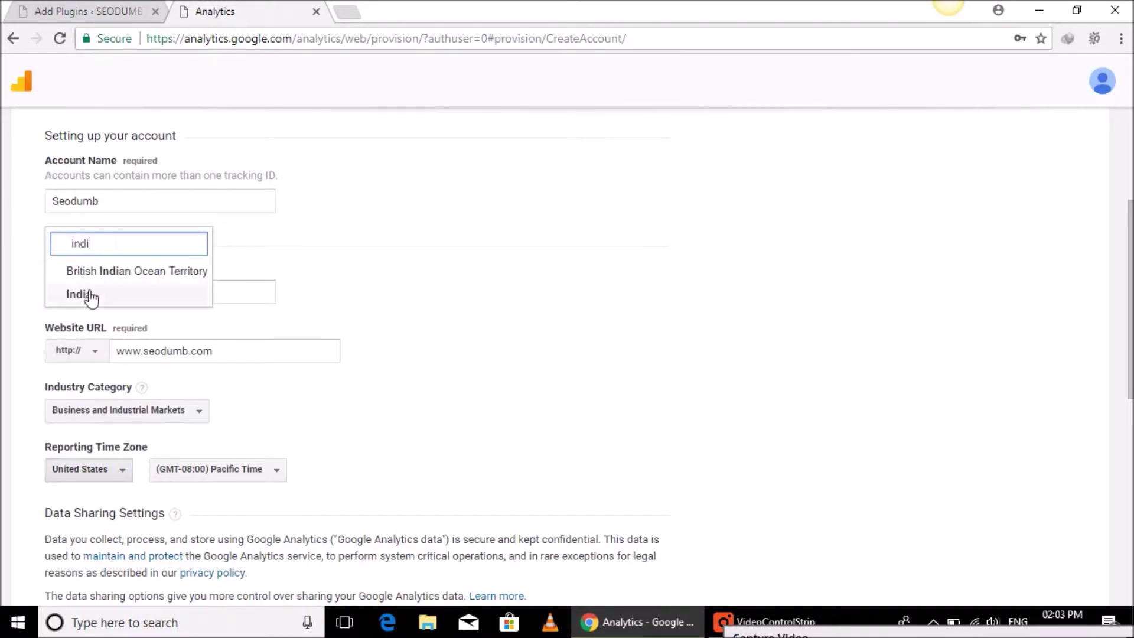
{"action": "left_click", "coordinate": [82, 294]}
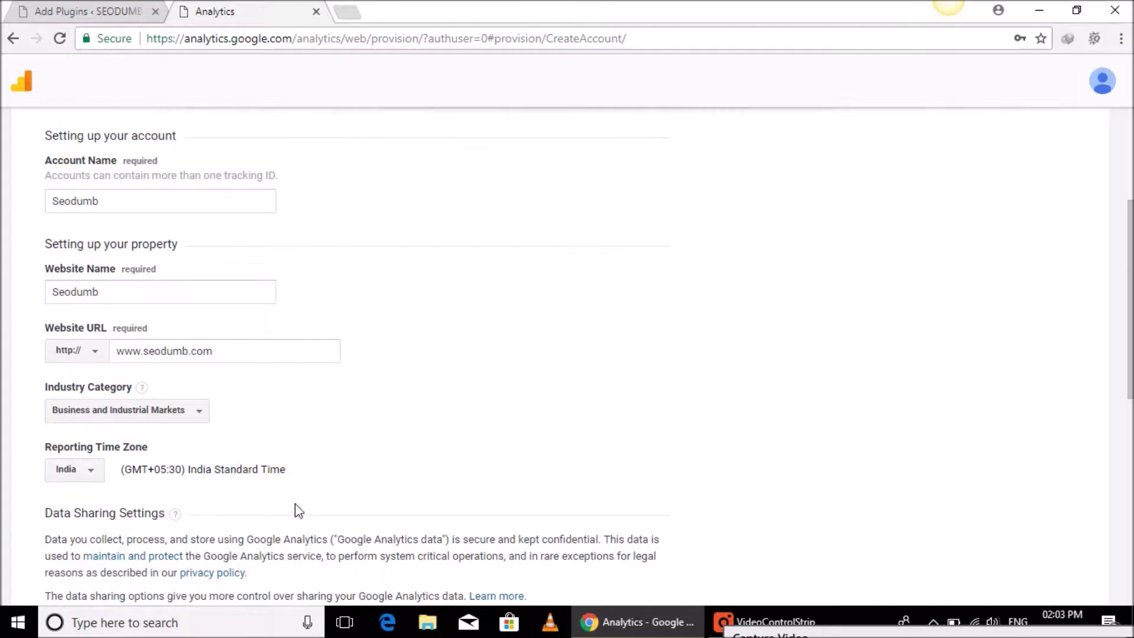
Leave all data sharing options enabled and request the tracking ID for the new account.
{"action": "scroll", "coordinate": [355, 354], "scroll_direction": "down", "scroll_amount": 7}
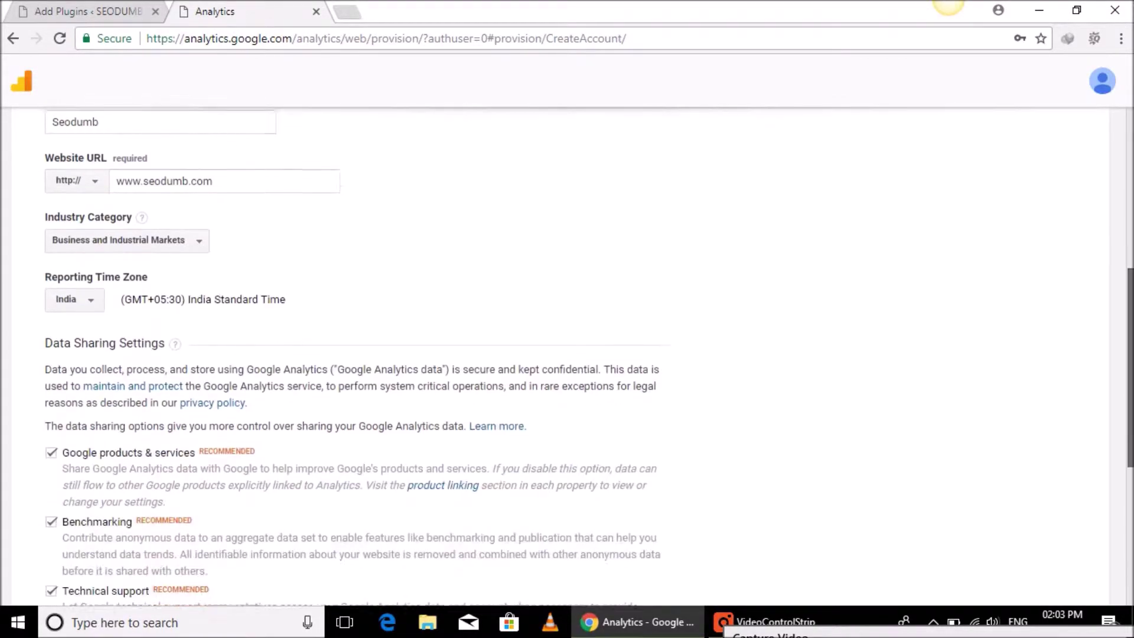
{"action": "scroll", "coordinate": [355, 354], "scroll_direction": "up", "scroll_amount": 1}
{"action": "scroll", "coordinate": [354, 354], "scroll_direction": "down", "scroll_amount": 3}
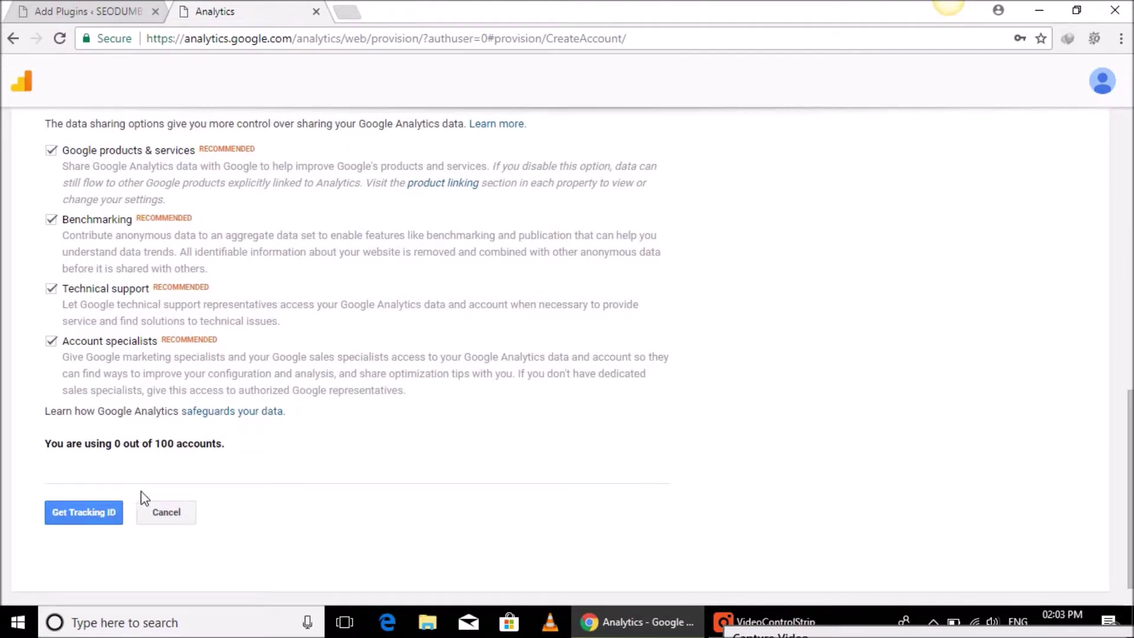
{"action": "left_click", "coordinate": [84, 512]}
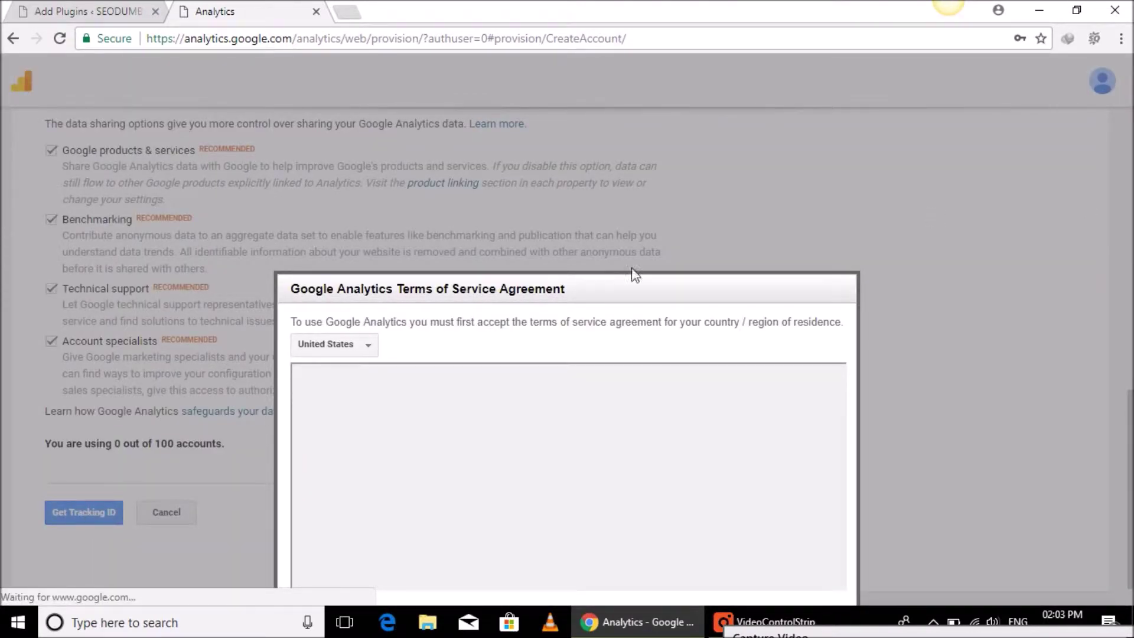
Choose India as the country in the Terms of Service Agreement and accept the terms.
{"action": "left_click", "coordinate": [347, 352]}
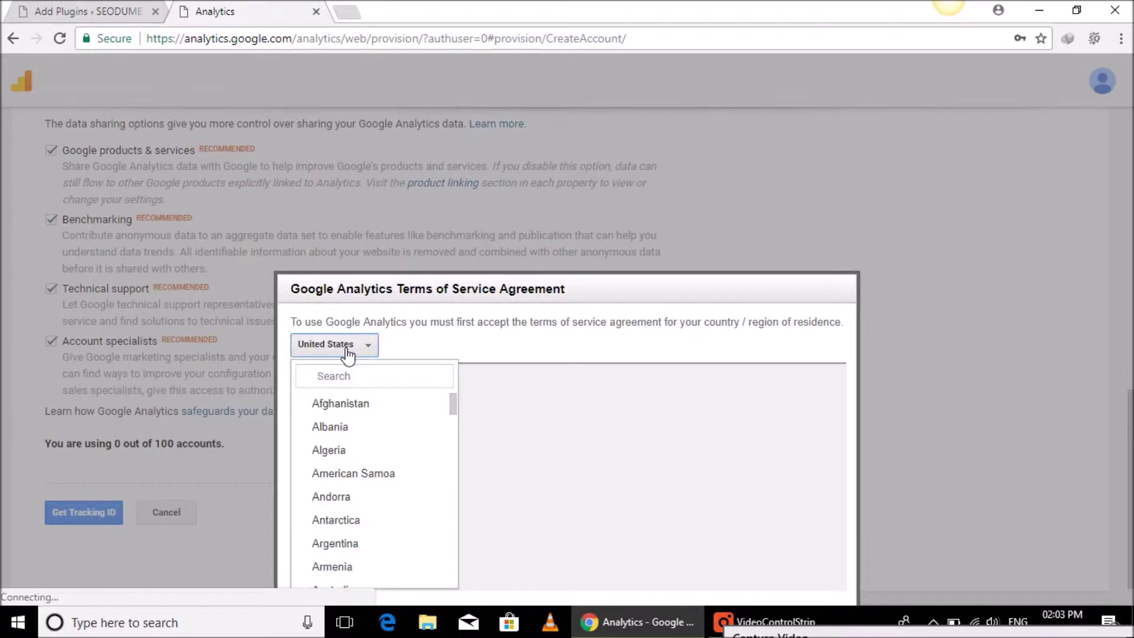
{"action": "left_click", "coordinate": [349, 375]}
{"action": "type", "text": "in"}
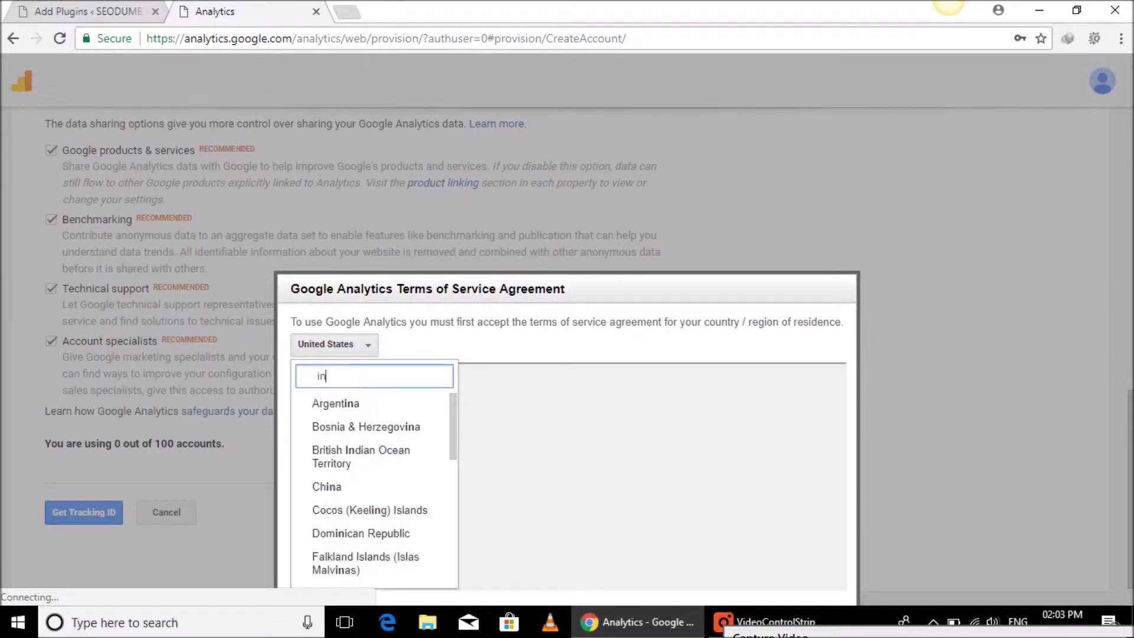
{"action": "type", "text": "di"}
{"action": "left_click", "coordinate": [335, 428]}
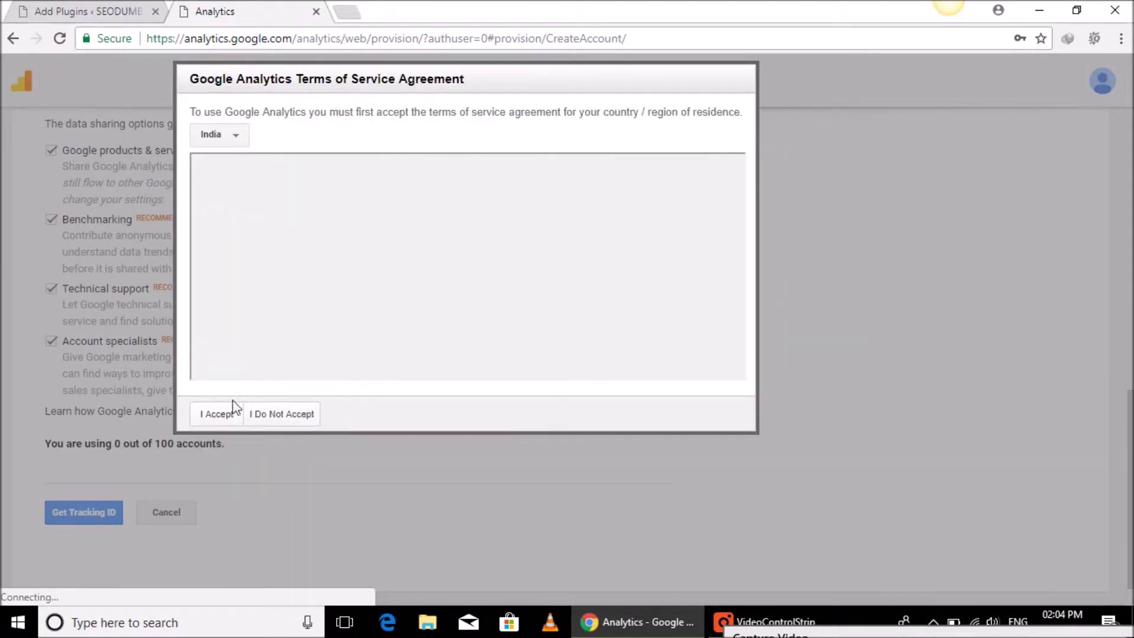
{"action": "left_click", "coordinate": [224, 418]}
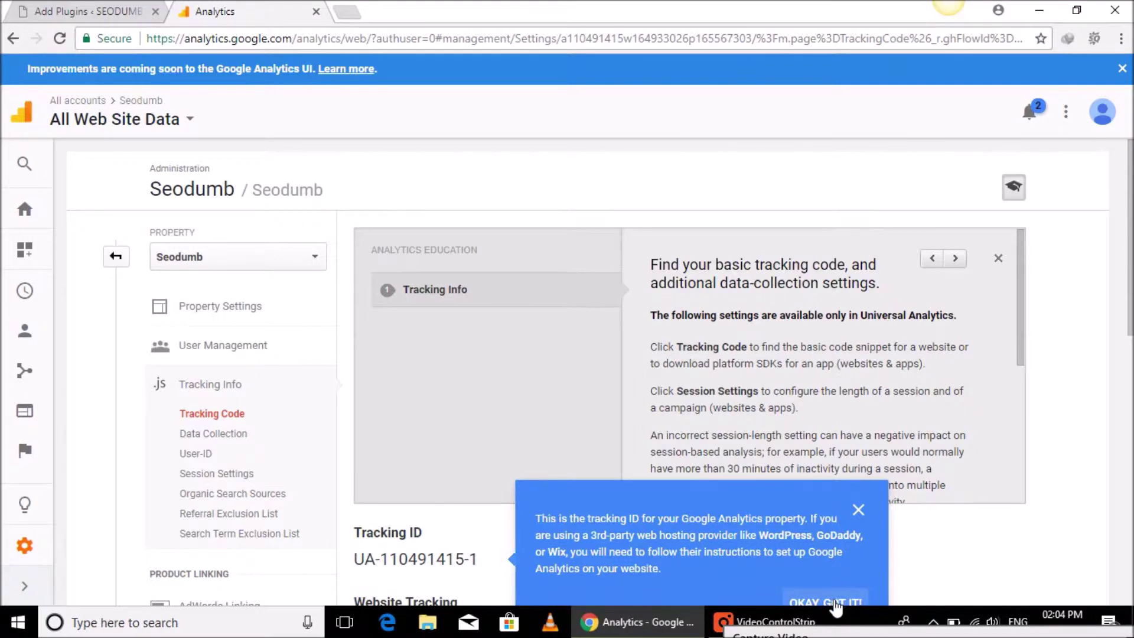
Dismiss the tracking ID notice and examine the Global Site Tag (gtag.js) code.
{"action": "left_click", "coordinate": [833, 603]}
{"action": "scroll", "coordinate": [828, 591], "scroll_direction": "down", "scroll_amount": 2}
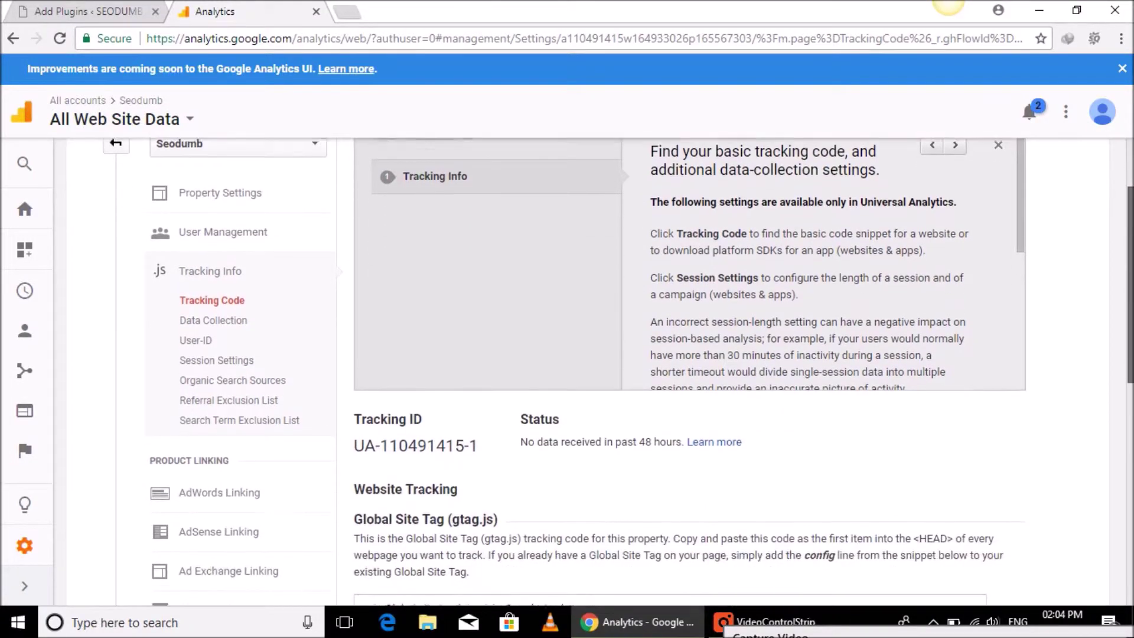
{"action": "scroll", "coordinate": [685, 371], "scroll_direction": "down", "scroll_amount": 6}
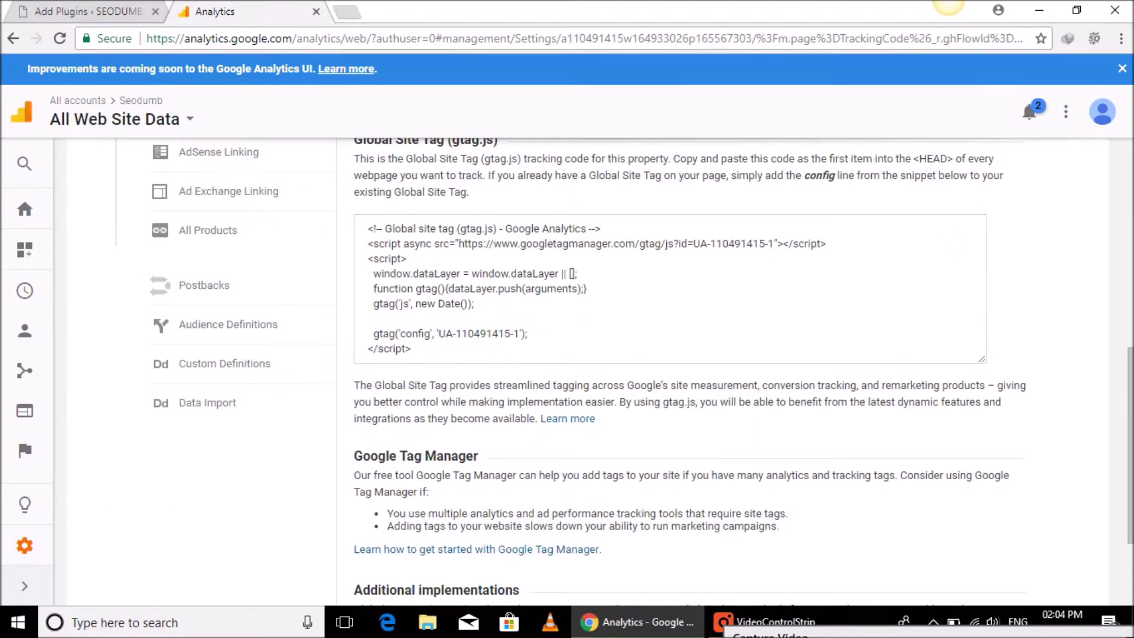
Switch to the WordPress Add Plugins page and search the plugins for "monster insights".
{"action": "left_click", "coordinate": [89, 11]}
{"action": "left_click", "coordinate": [921, 157]}
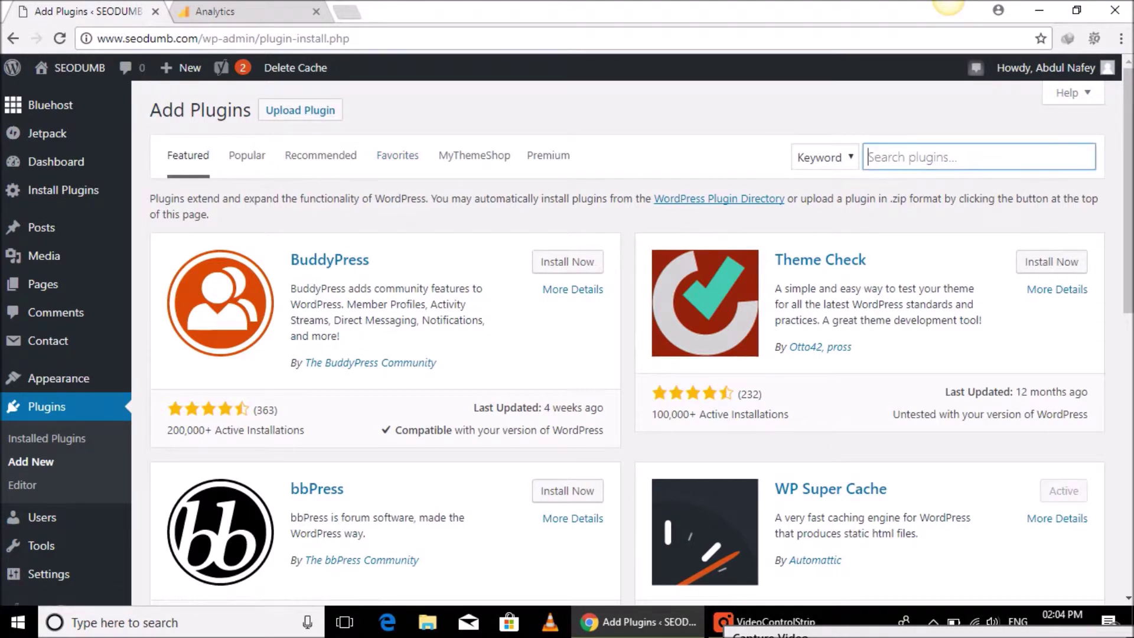
{"action": "type", "text": "monst"}
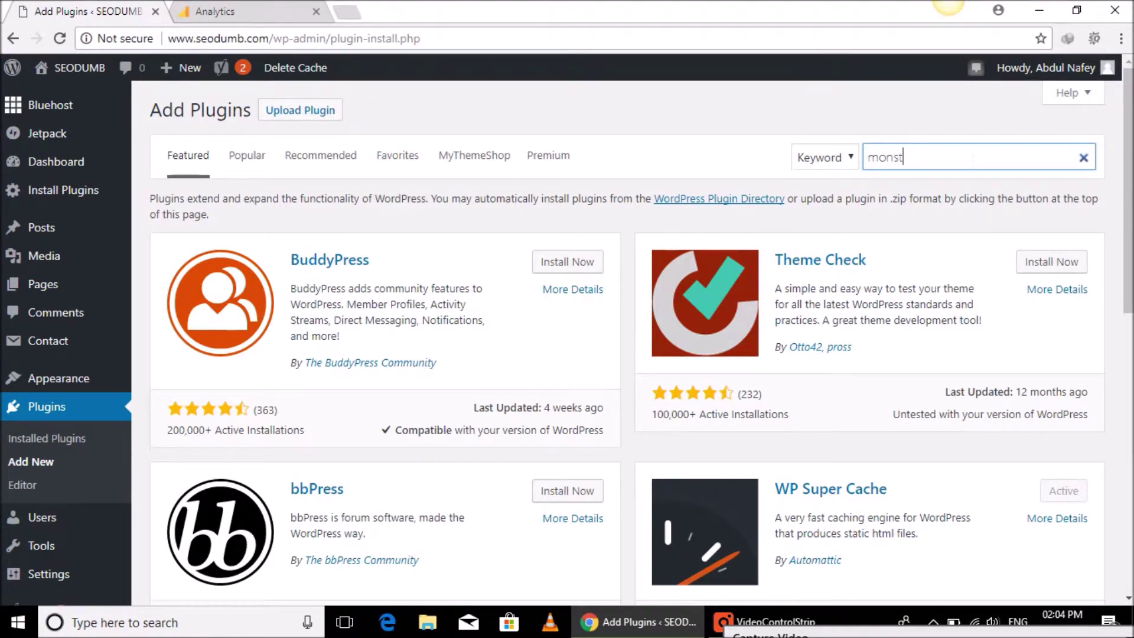
{"action": "type", "text": "er insights"}
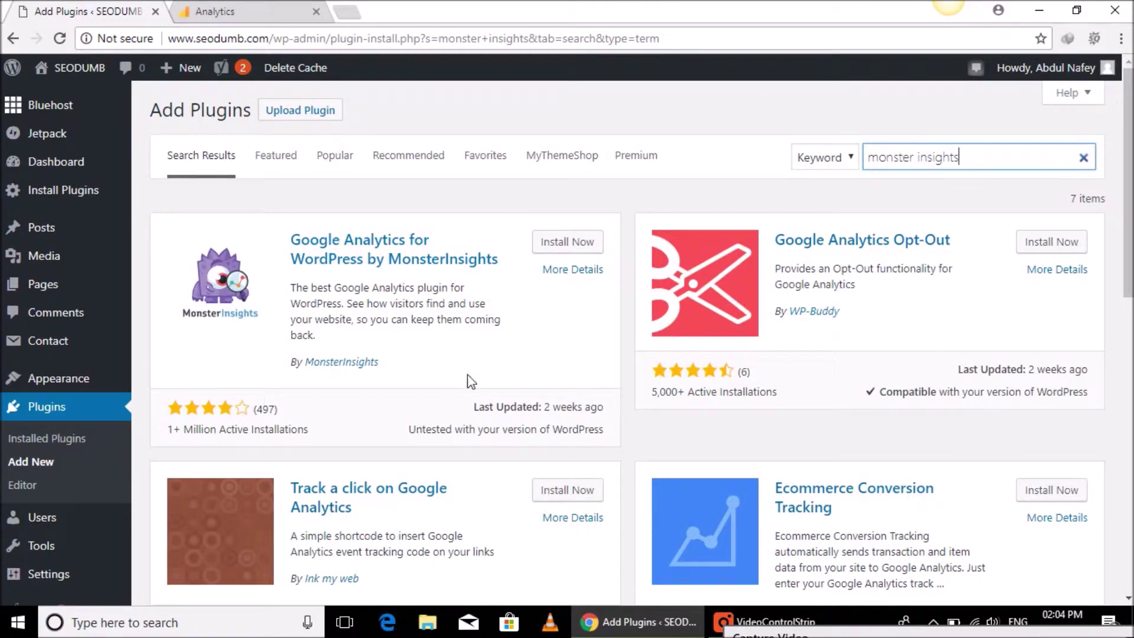
Install and activate Google Analytics for WordPress by MonsterInsights, and open its Google Analytics settings.
{"action": "left_click", "coordinate": [578, 244]}
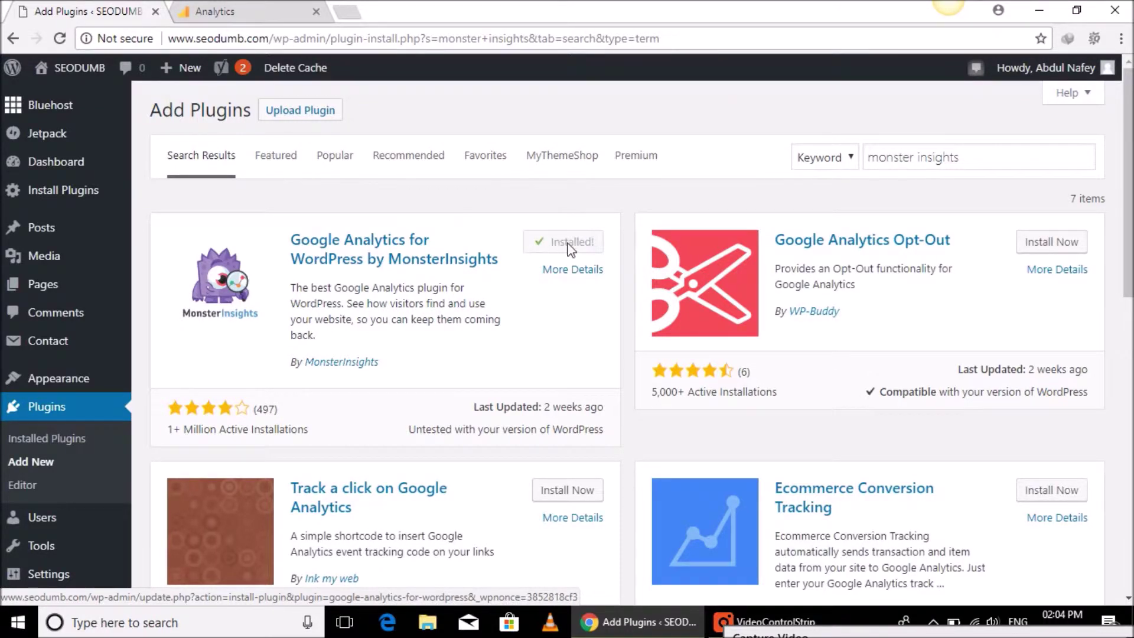
{"action": "left_click", "coordinate": [573, 247]}
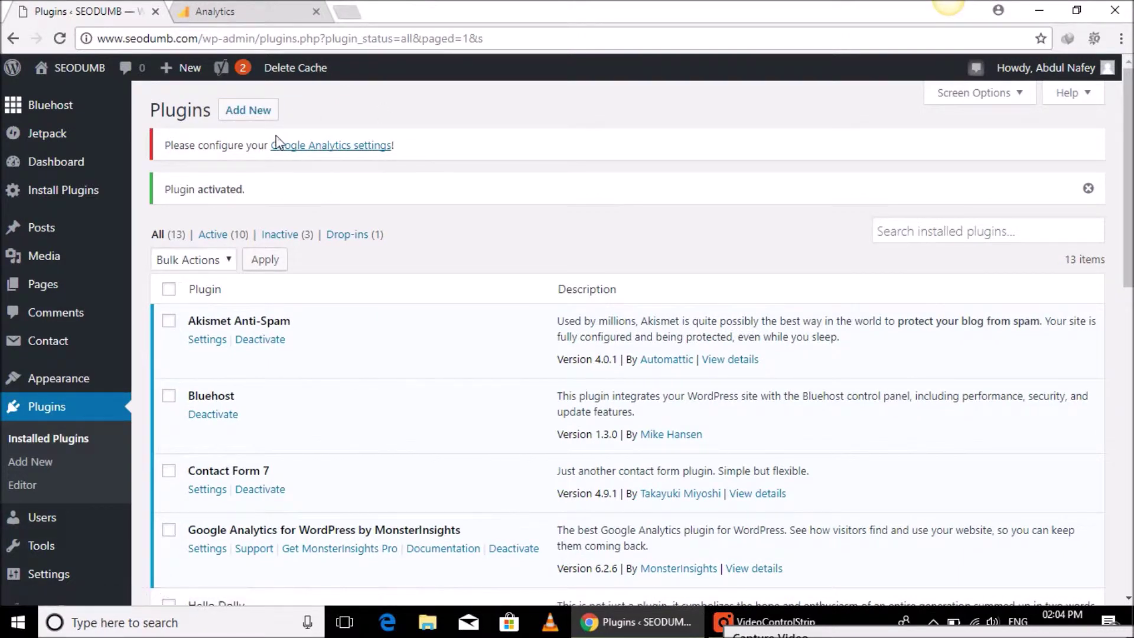
{"action": "left_click", "coordinate": [340, 149]}
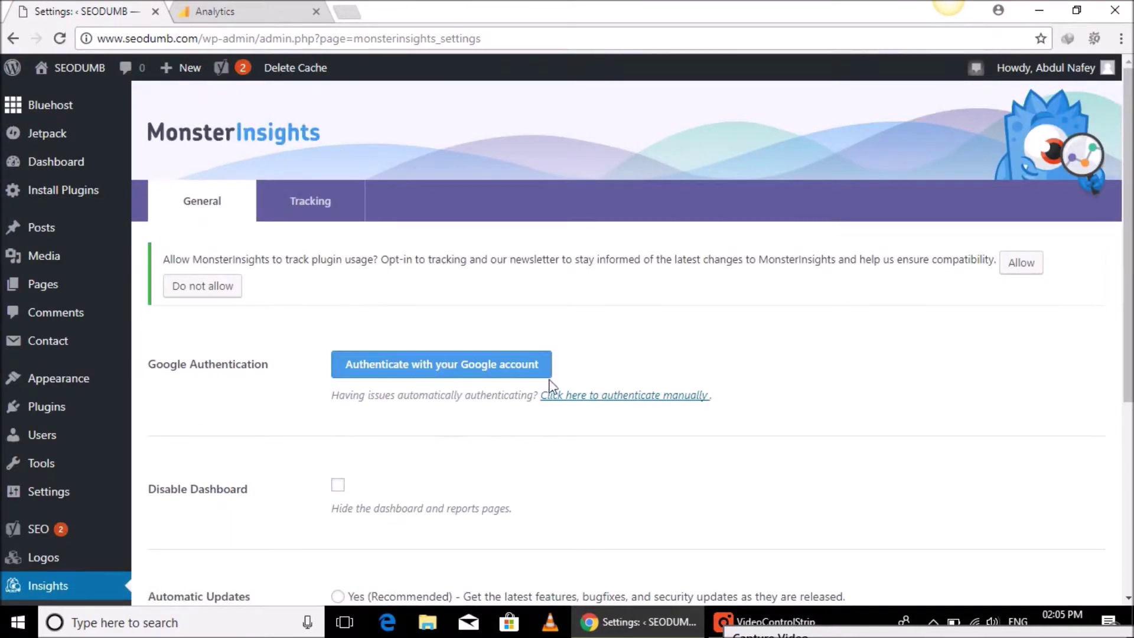
Start authenticating MonsterInsights with Google, choose the site's Google account and allow access to obtain the Google code.
{"action": "left_click", "coordinate": [433, 376]}
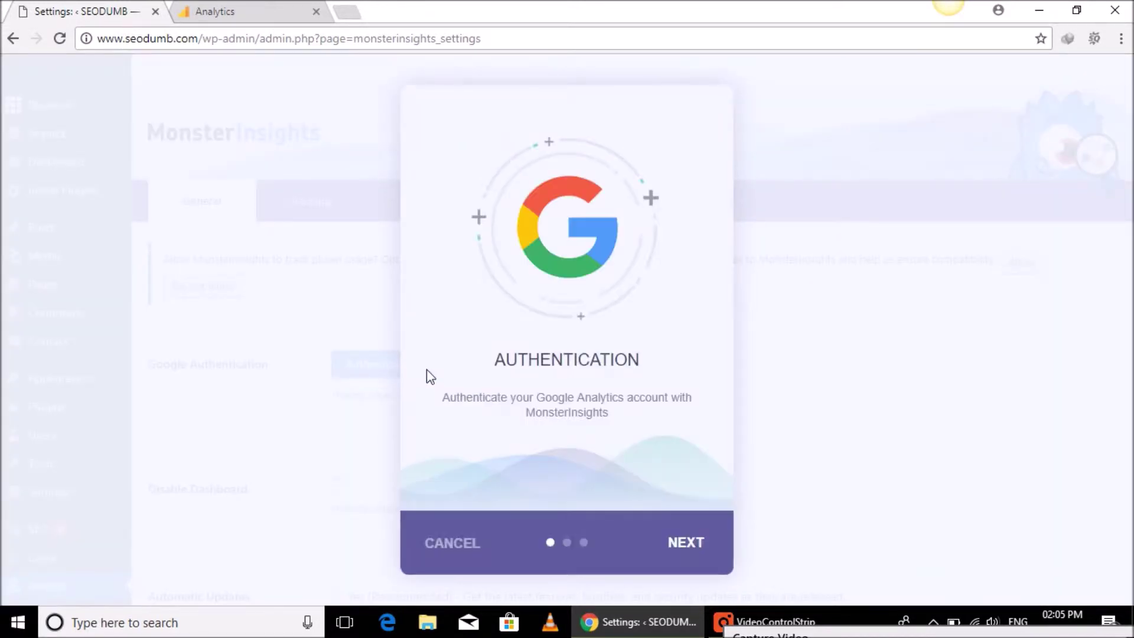
{"action": "left_click", "coordinate": [685, 554]}
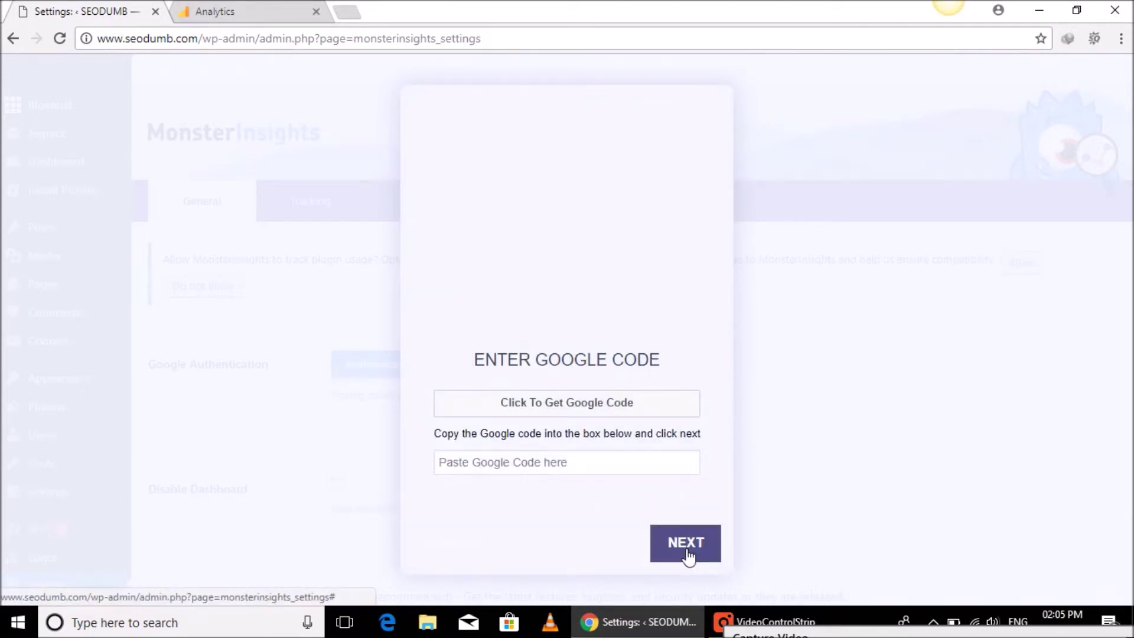
{"action": "left_click", "coordinate": [621, 404]}
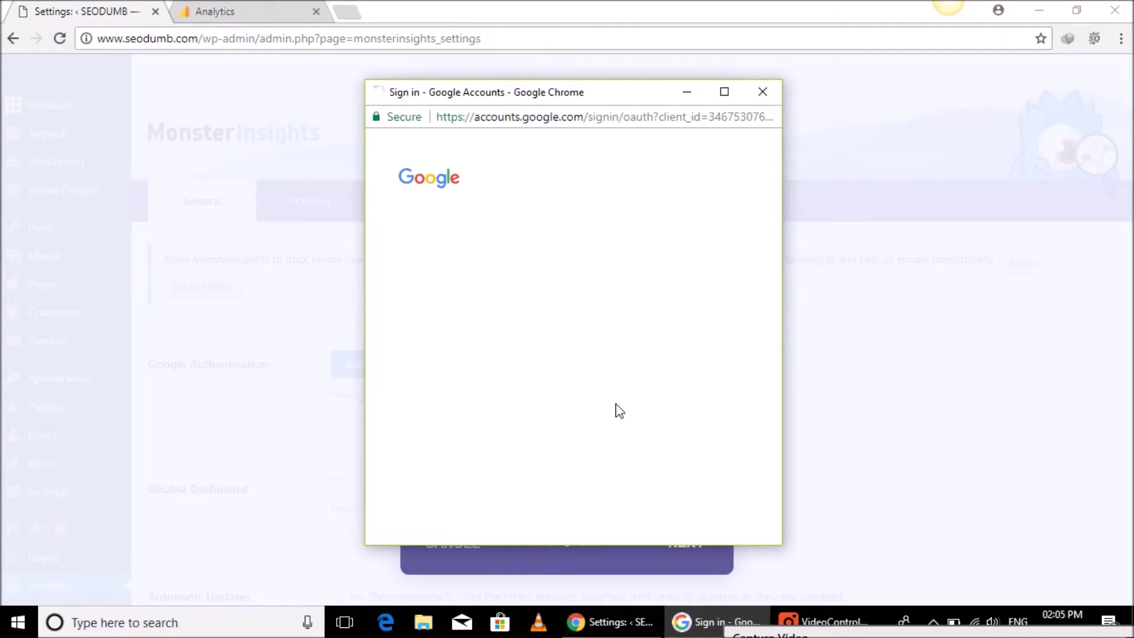
{"action": "left_click", "coordinate": [502, 488]}
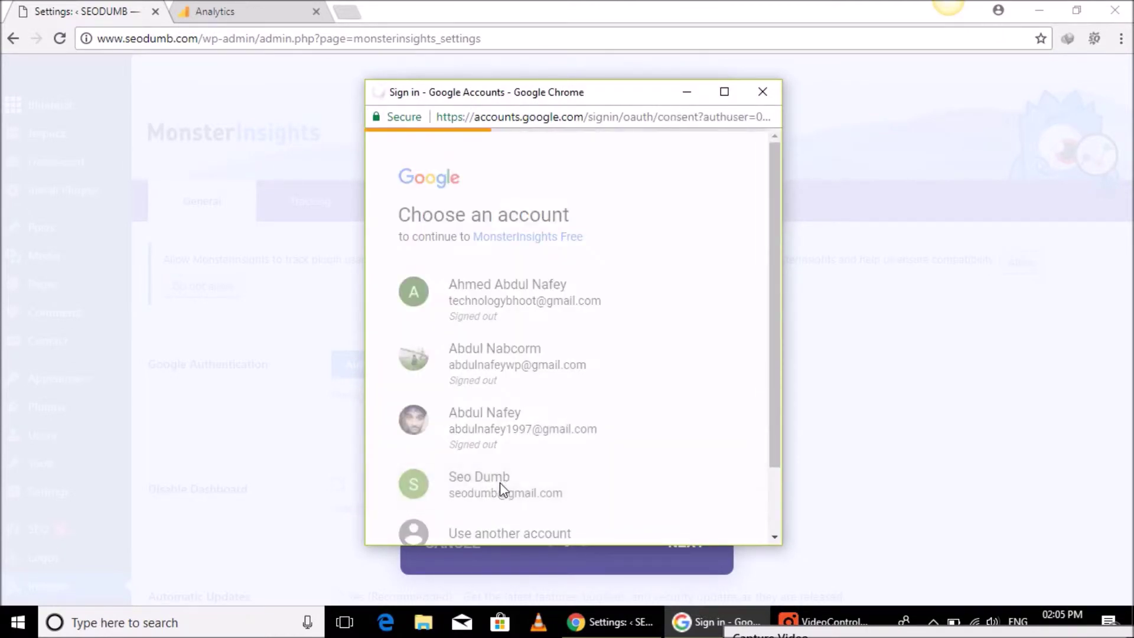
{"action": "left_click", "coordinate": [703, 490]}
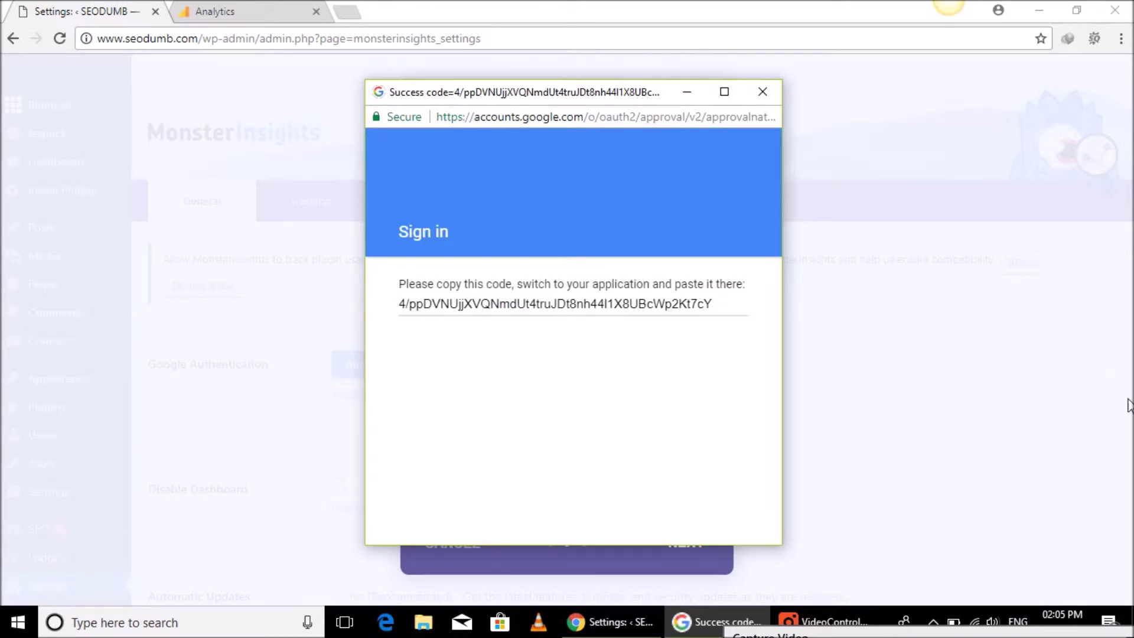
Copy the Google authorization code from the sign-in window and paste it into the MonsterInsights Google Code field.
{"action": "left_click", "coordinate": [456, 302]}
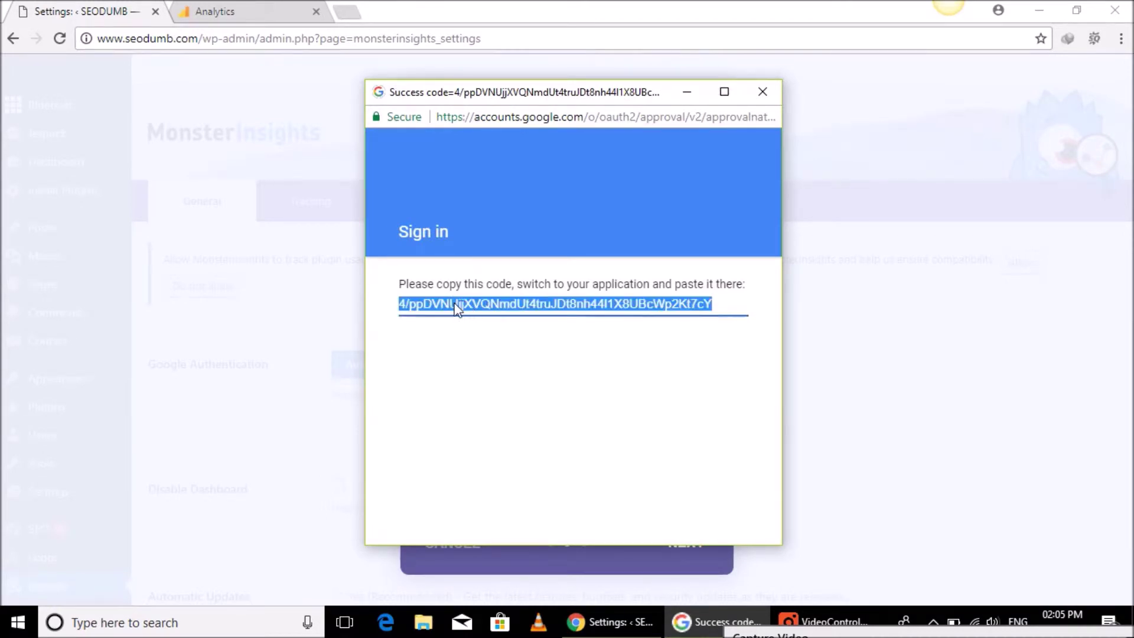
{"action": "right_click", "coordinate": [455, 303]}
{"action": "left_click", "coordinate": [494, 315]}
{"action": "left_click", "coordinate": [685, 93]}
{"action": "left_click", "coordinate": [504, 467]}
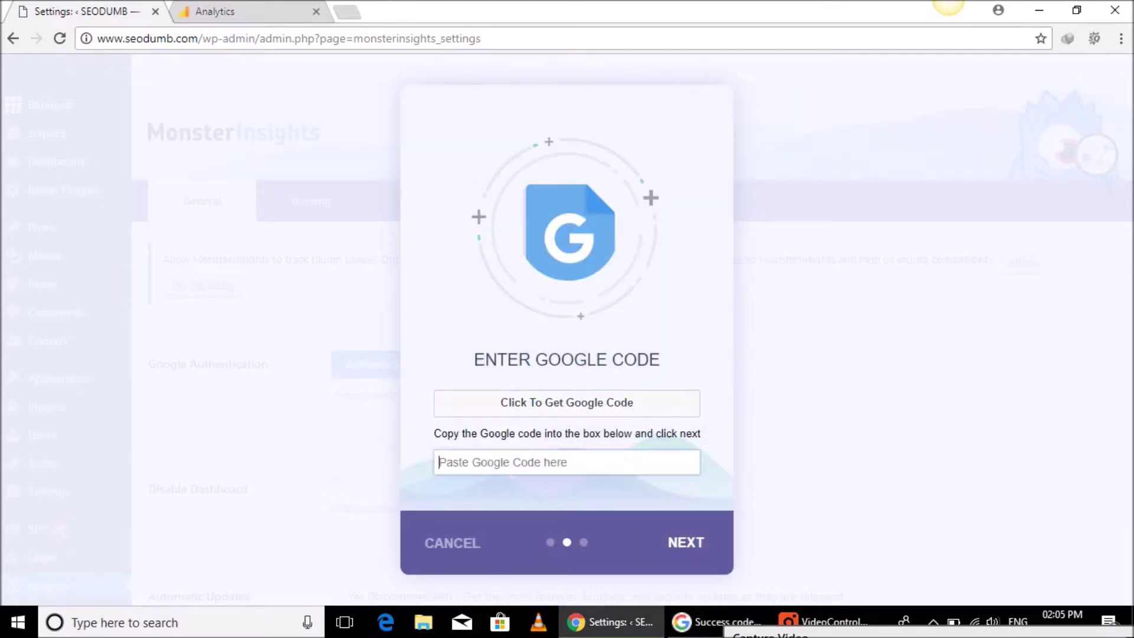
{"action": "right_click", "coordinate": [504, 469]}
{"action": "left_click", "coordinate": [564, 353]}
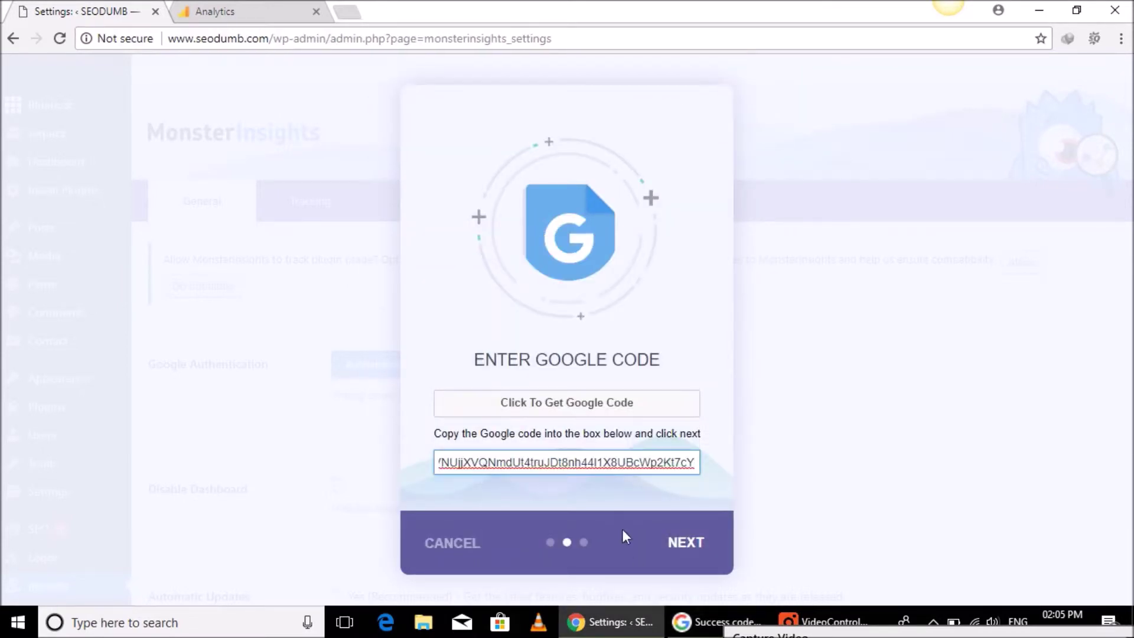
Submit the Google code, choose the All Web Site Data analytics profile for seodumb.com, and finish the MonsterInsights authentication.
{"action": "left_click", "coordinate": [691, 544]}
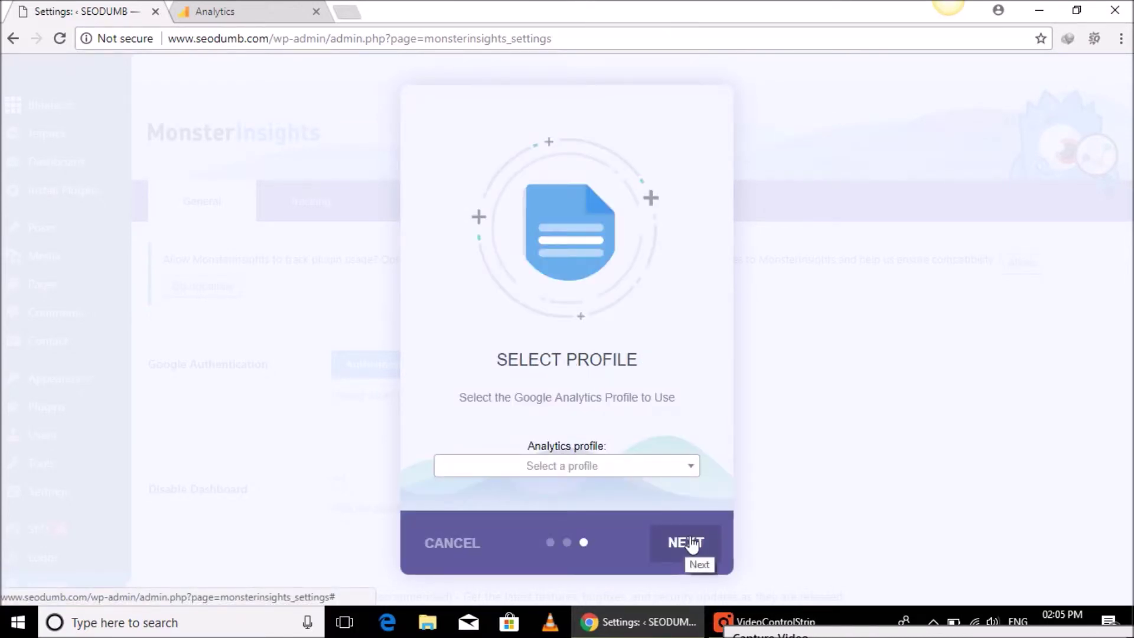
{"action": "left_click", "coordinate": [624, 480]}
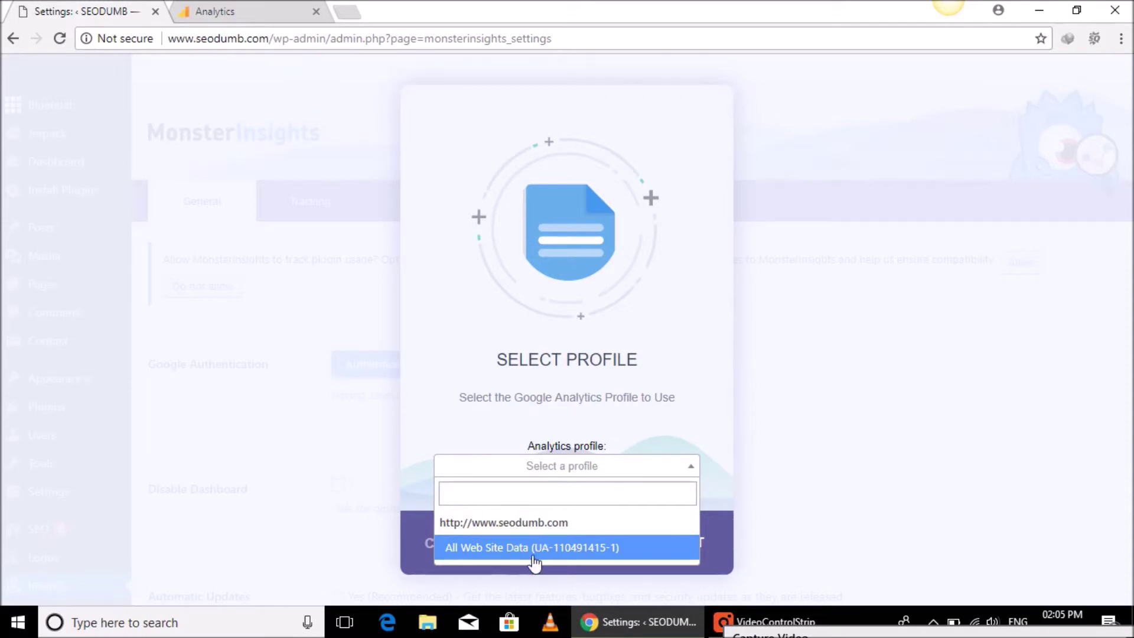
{"action": "left_click", "coordinate": [552, 552]}
{"action": "left_click", "coordinate": [697, 545]}
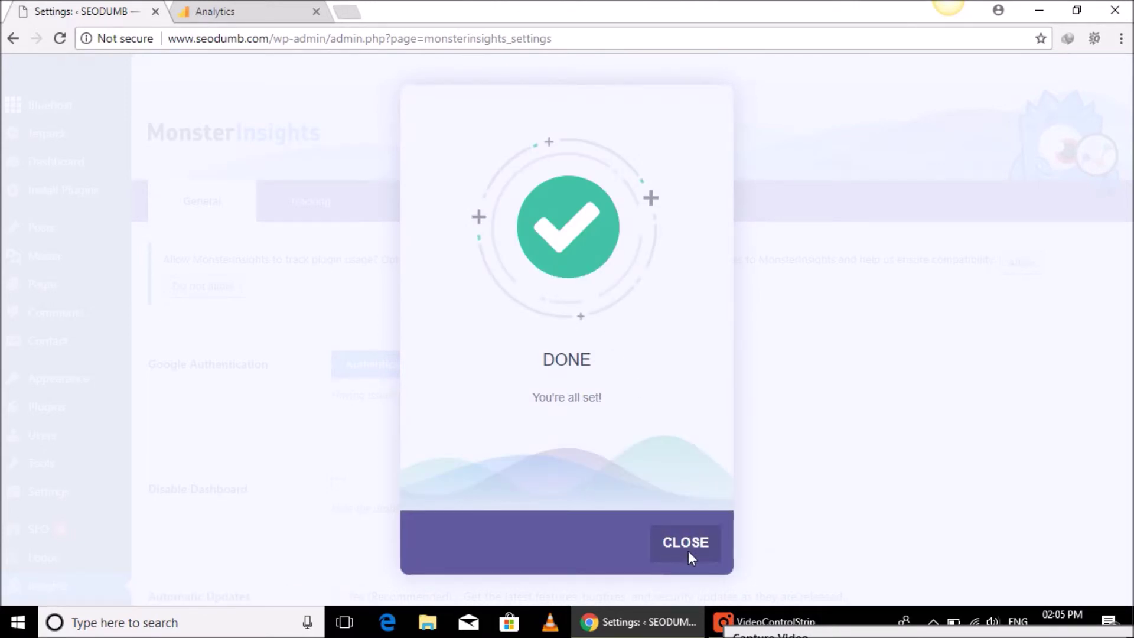
{"action": "left_click", "coordinate": [706, 543]}
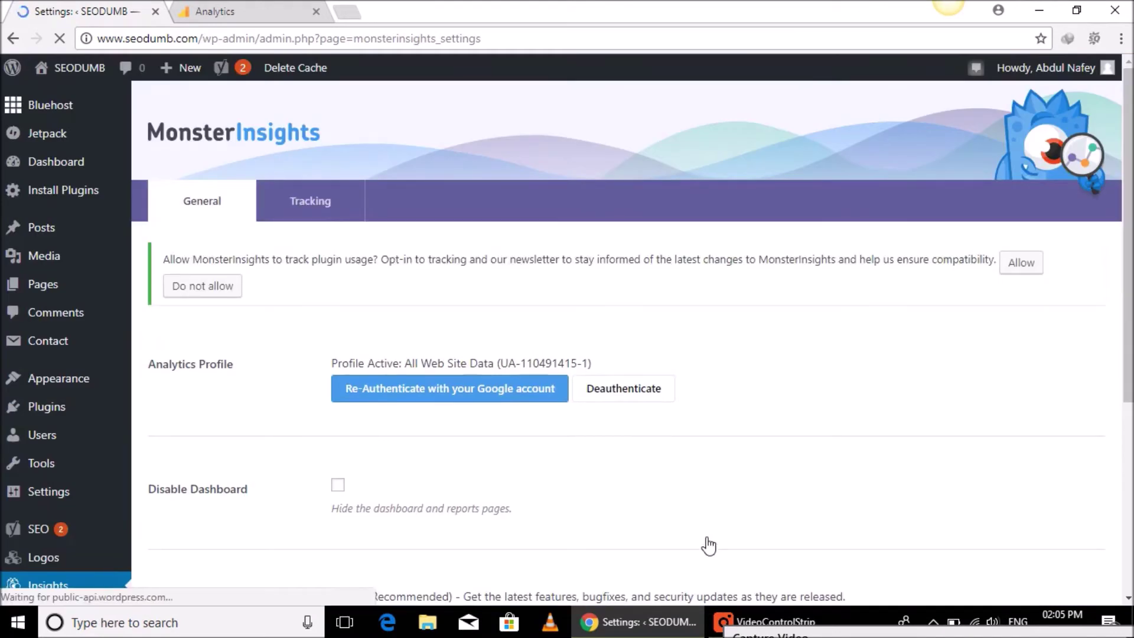
Set MonsterInsights automatic updates to Yes (Recommended) and save the general settings.
{"action": "scroll", "coordinate": [977, 313], "scroll_direction": "down", "scroll_amount": 2}
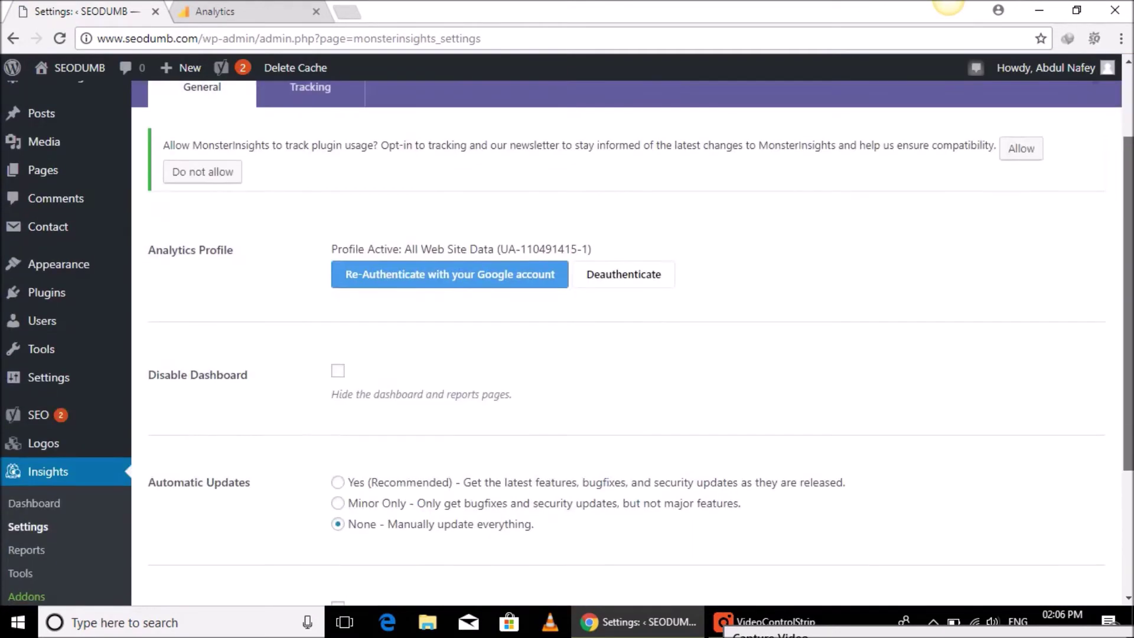
{"action": "scroll", "coordinate": [640, 344], "scroll_direction": "down", "scroll_amount": 3}
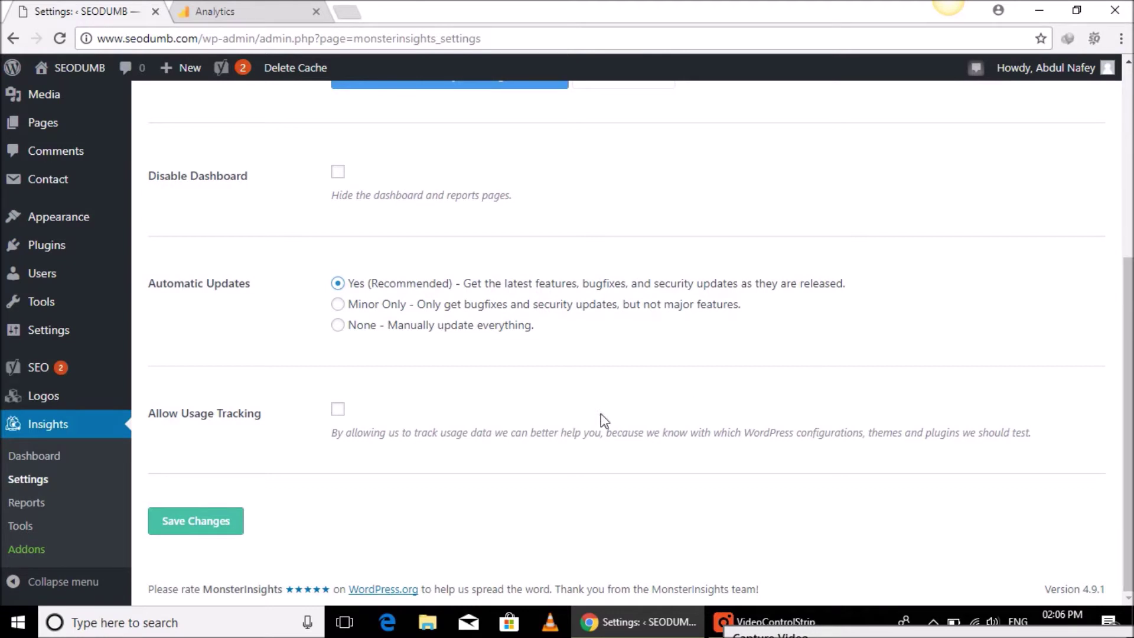
{"action": "left_click", "coordinate": [202, 521]}
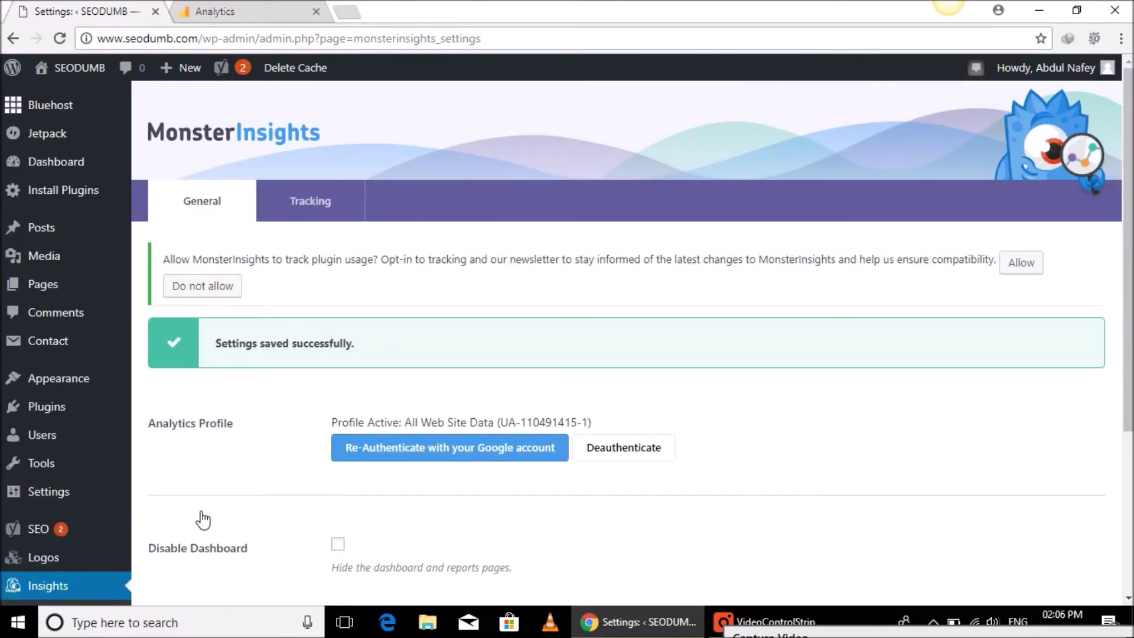
Review the MonsterInsights tracking settings for Engagement and Demographics.
{"action": "left_click", "coordinate": [324, 204]}
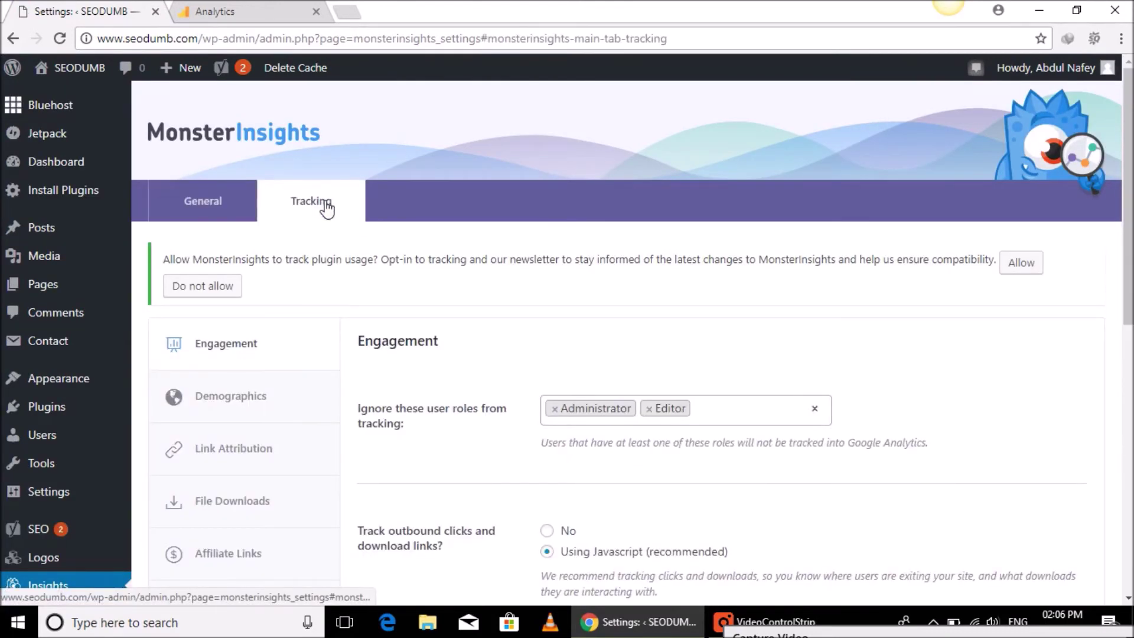
{"action": "scroll", "coordinate": [625, 342], "scroll_direction": "down", "scroll_amount": 8}
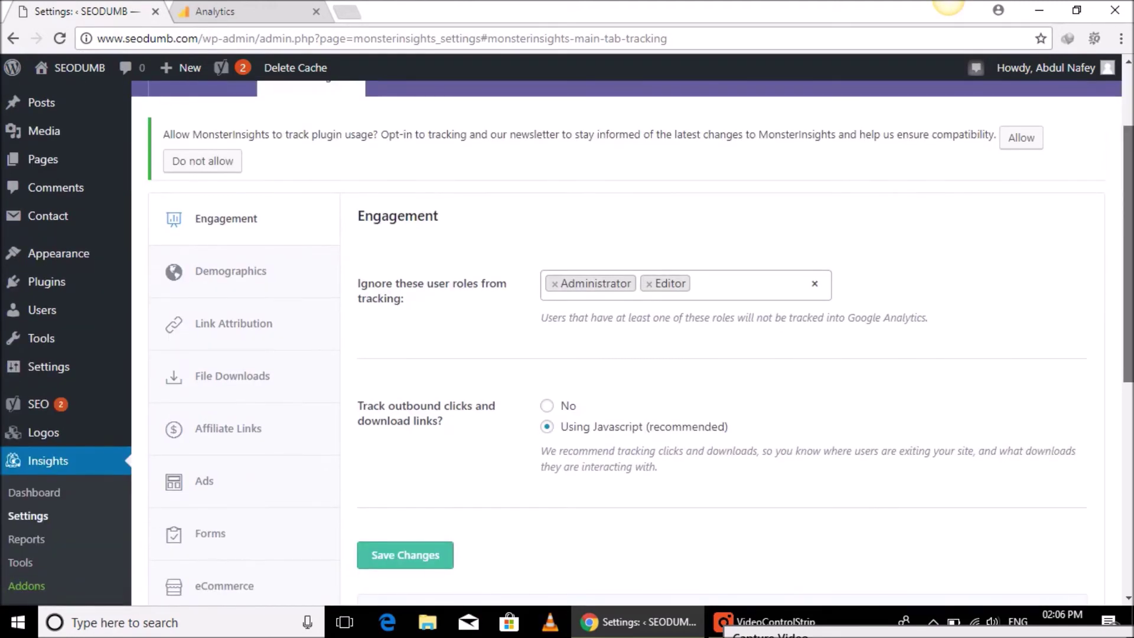
{"action": "scroll", "coordinate": [1097, 290], "scroll_direction": "down", "scroll_amount": 1}
{"action": "scroll", "coordinate": [1097, 290], "scroll_direction": "up", "scroll_amount": 6}
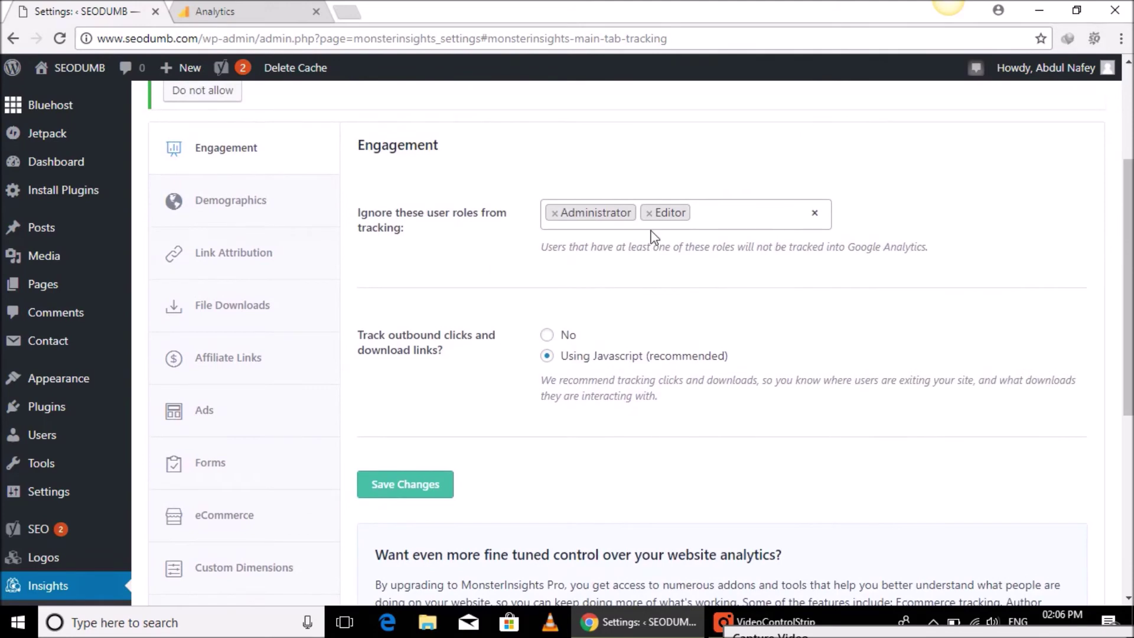
{"action": "left_click", "coordinate": [250, 199]}
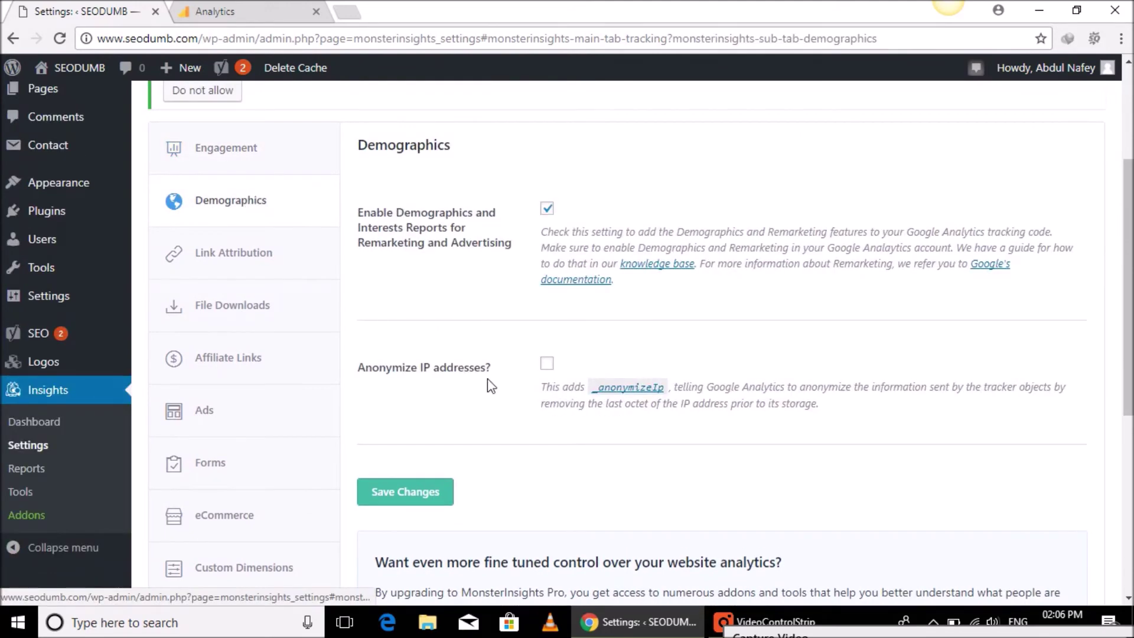
Switch to Google Analytics and view the Home overview for the Seodumb site.
{"action": "left_click", "coordinate": [304, 12]}
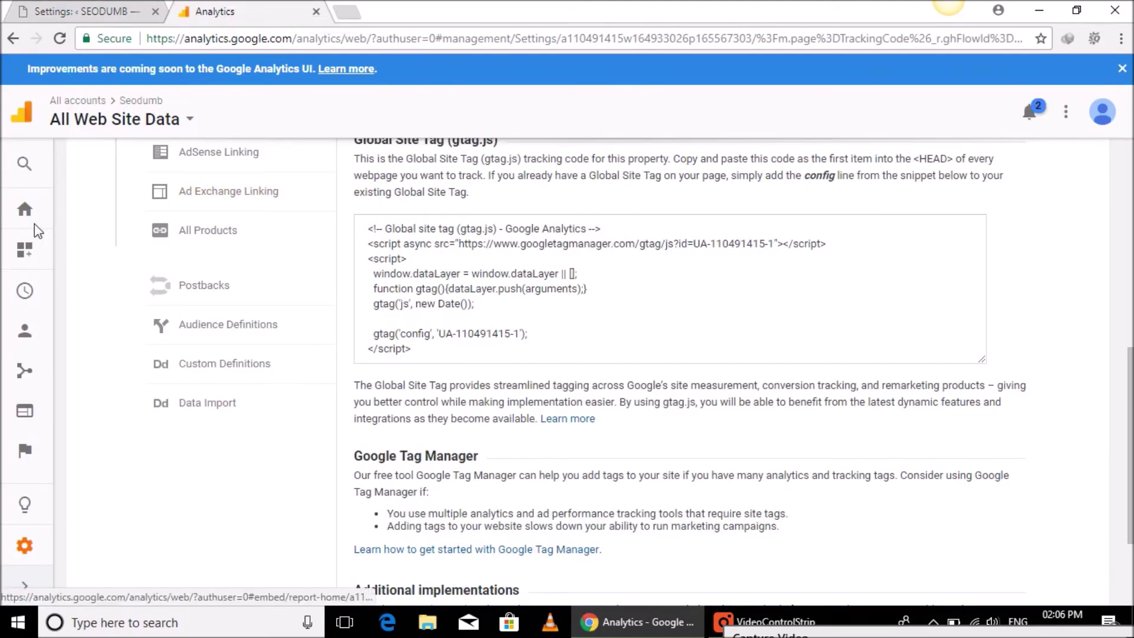
{"action": "left_click", "coordinate": [25, 210]}
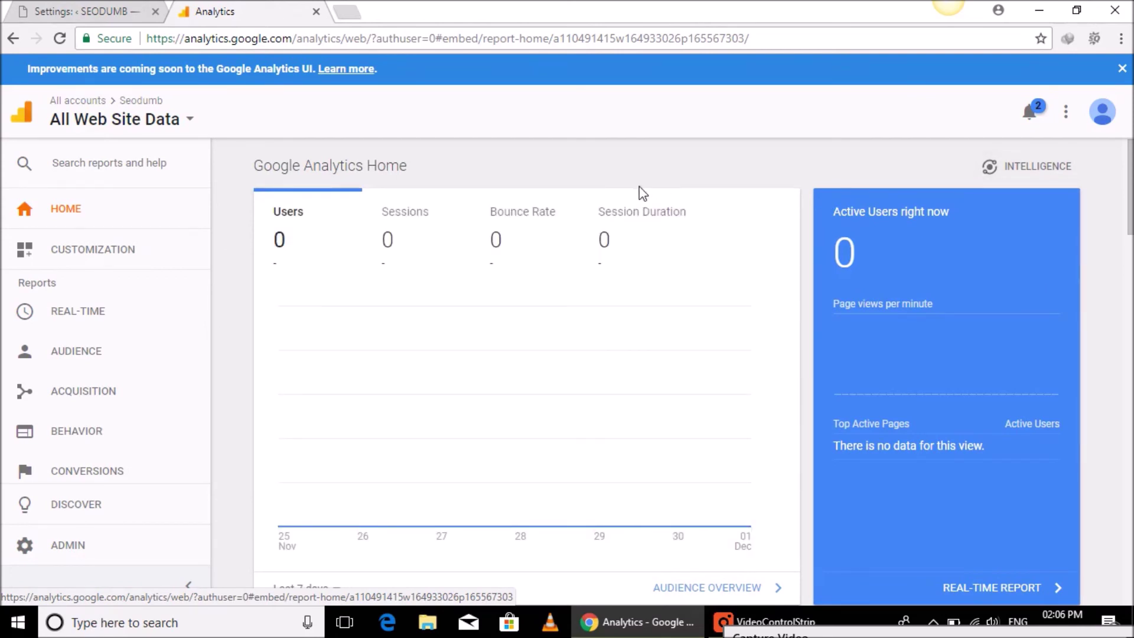
{"action": "left_click", "coordinate": [599, 573]}
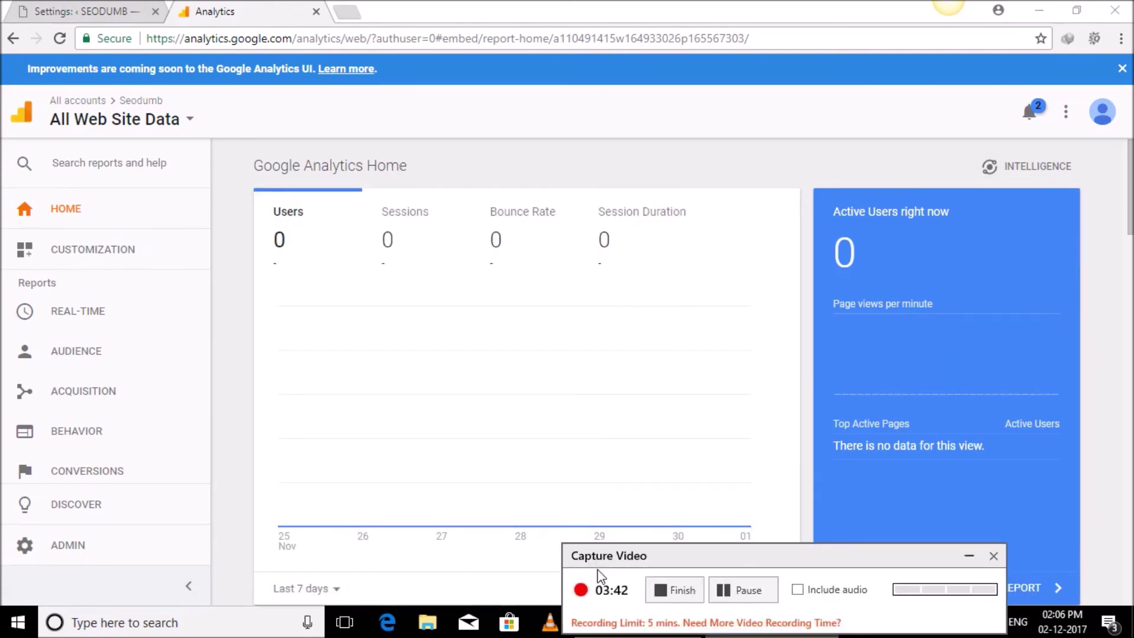